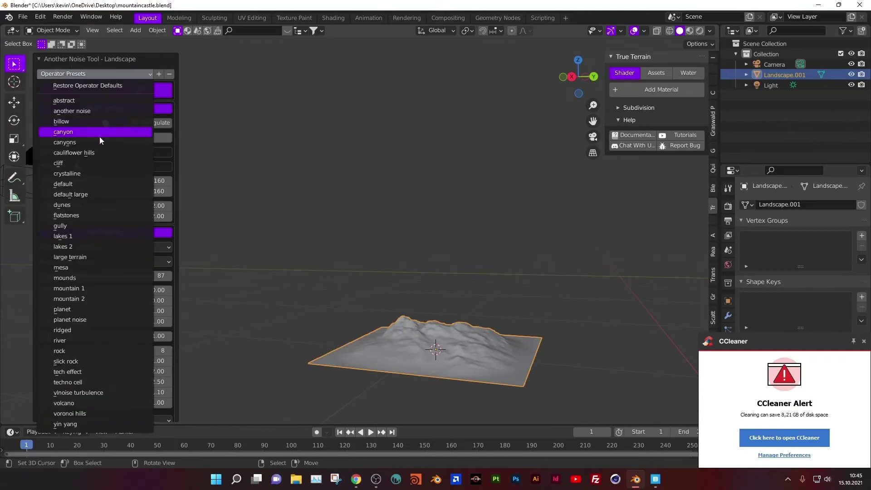
# - Apply a Ridged MFractal mountain preset, widen the mesh size to 4.10, and turn Smooth off
pyautogui.click(111, 287)
pyautogui.moveTo(105, 206); pyautogui.dragTo(136, 206)
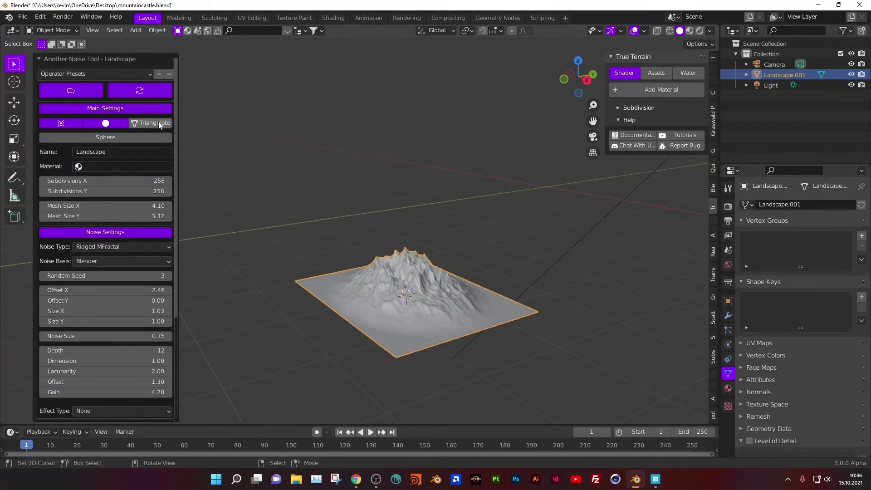
pyautogui.click(109, 124)
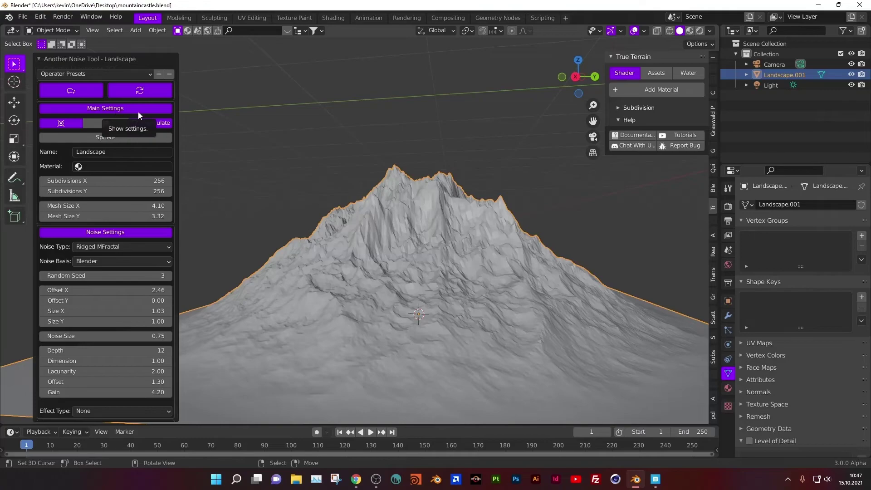
# - Add a Tundra terrain material using Tundra Dark Rock 002 at 1.5K texture resolution
pyautogui.click(166, 336)
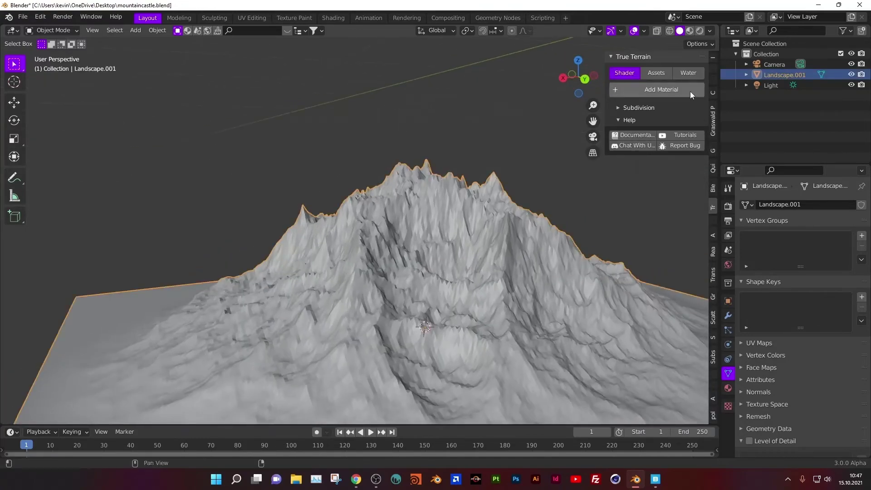
pyautogui.click(653, 89)
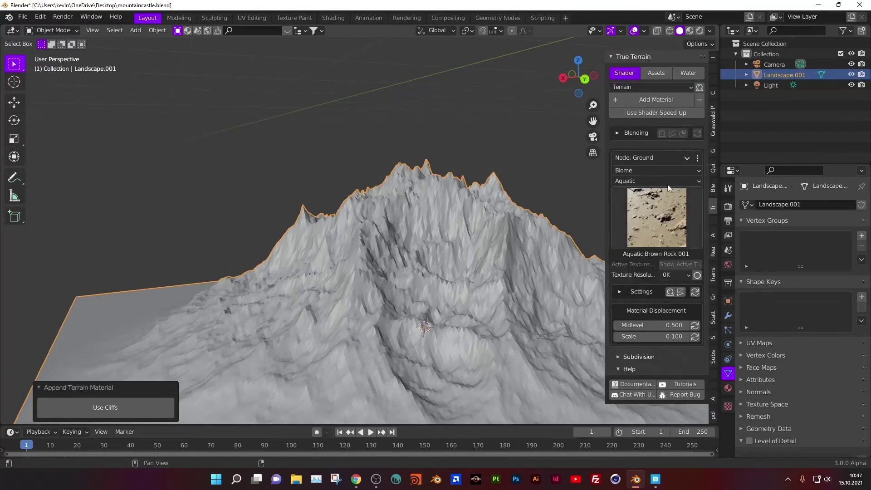
pyautogui.click(656, 213)
pyautogui.click(658, 181)
pyautogui.click(654, 214)
pyautogui.click(431, 306)
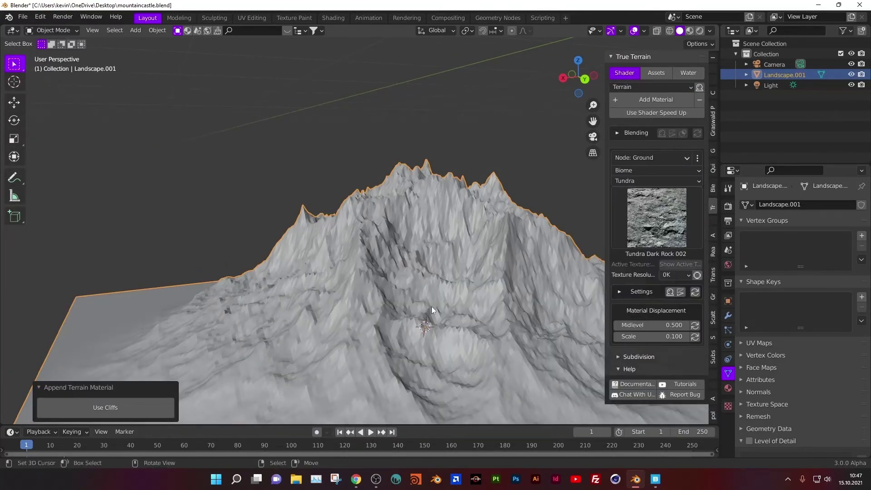
pyautogui.click(619, 291)
pyautogui.scroll(-4, 642, 369)
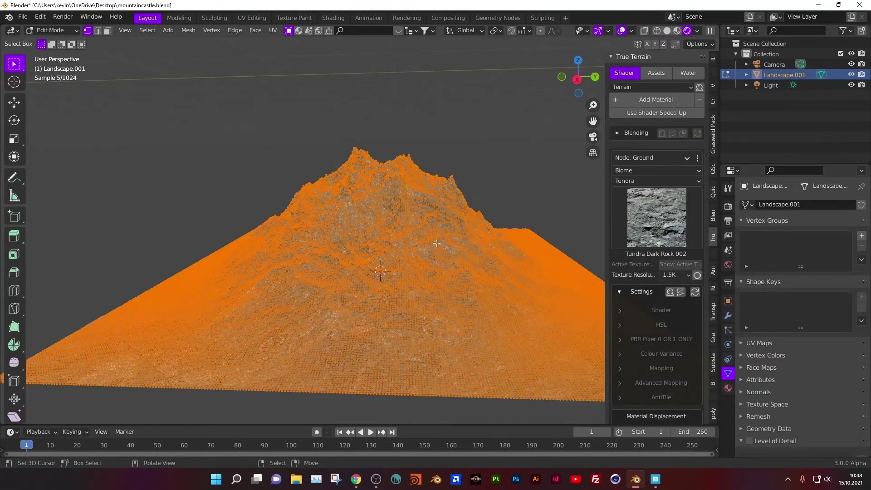
# - Return to object mode in solid shading and view the mountain through the scene camera
pyautogui.press('Tab')
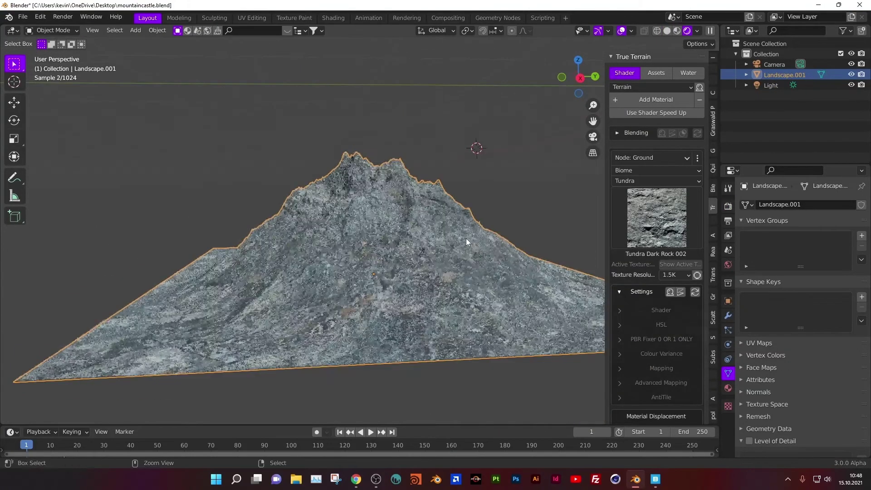
pyautogui.click(712, 213)
pyautogui.press('n')
pyautogui.press('KP_0')
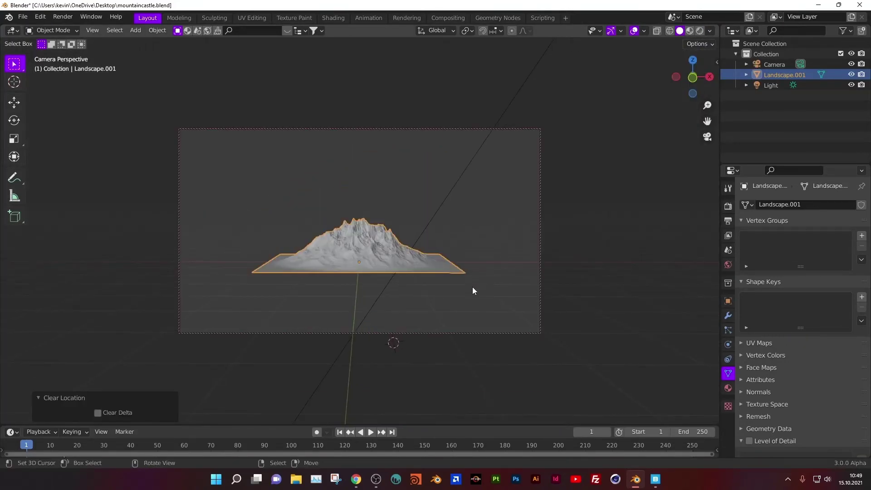
# - Smart UV project the landscape, save the file, and switch to the Shading workspace
pyautogui.press('F3')
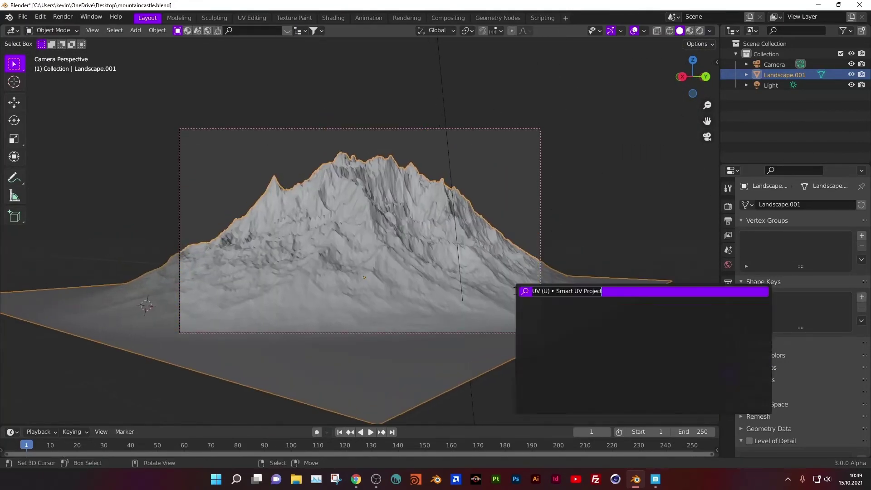
pyautogui.press('Escape')
pyautogui.hotkey('ctrl', 's')
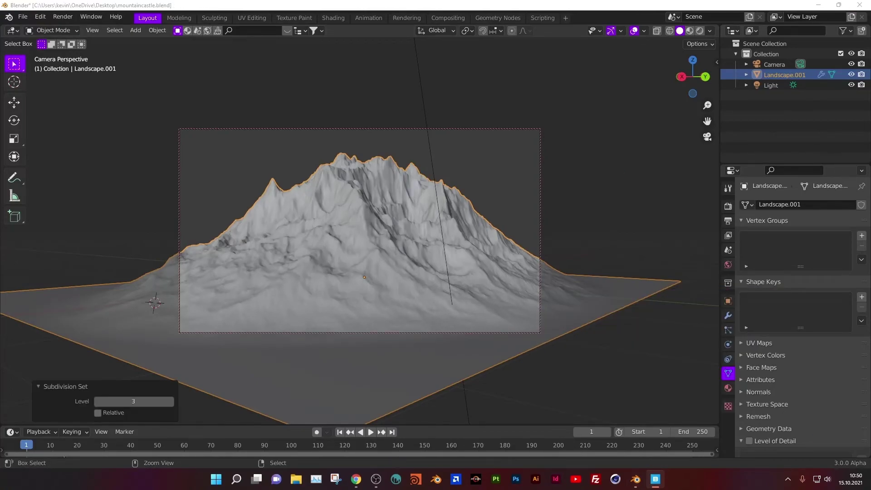
pyautogui.hotkey('ctrl', 's')
pyautogui.click(728, 206)
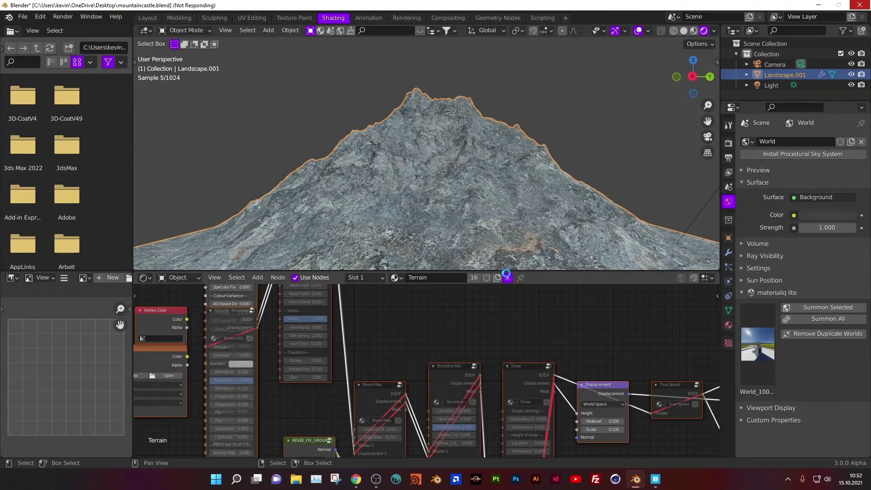
# - Swap the Terrain material for Snow_Covered_sinjagua and set render resolution to 1080×1920
pyautogui.click(507, 277)
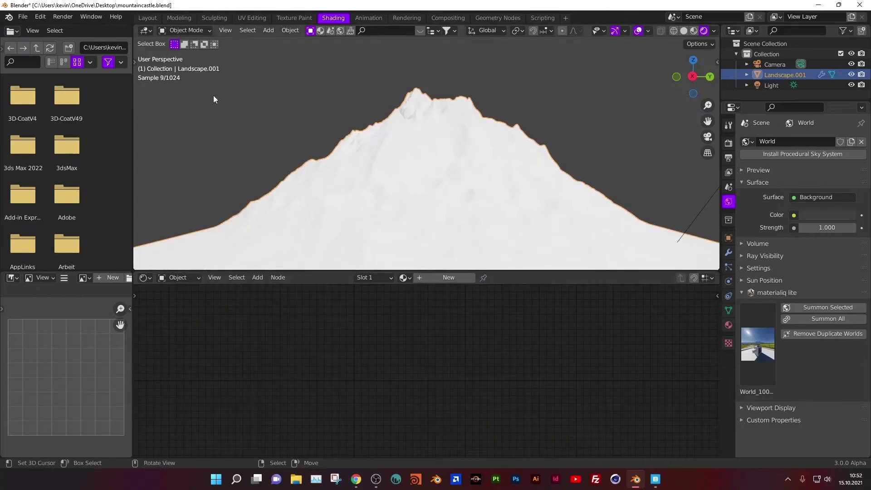
pyautogui.click(728, 143)
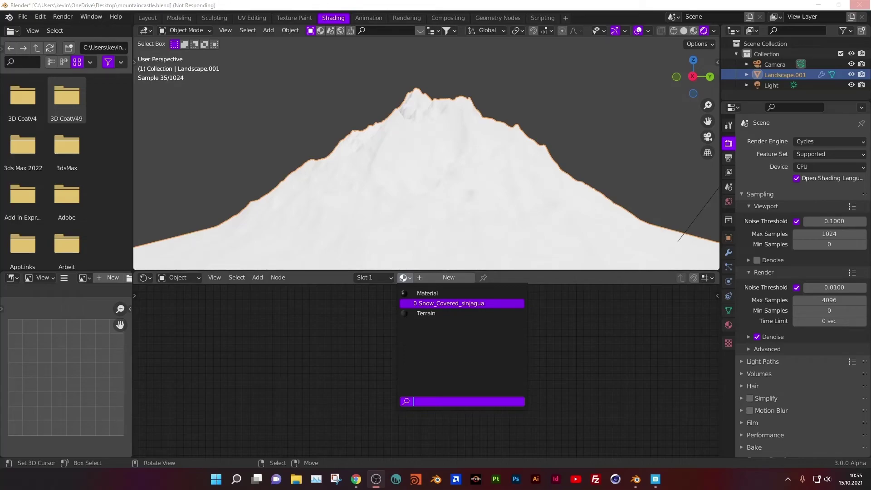
pyautogui.scroll(5, 502, 327)
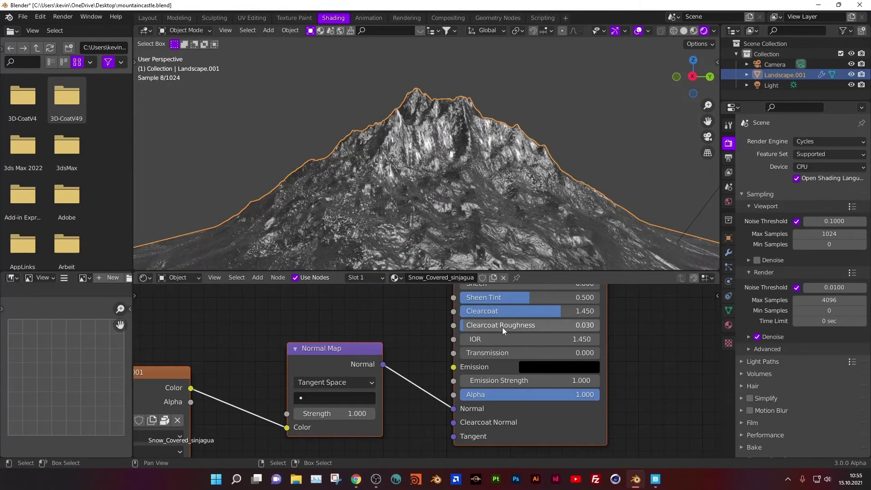
pyautogui.moveTo(502, 263)
pyautogui.mouseDown(button='middle')
pyautogui.moveTo(501, 235)
pyautogui.moveTo(612, 233)
pyautogui.mouseUp(button='middle')
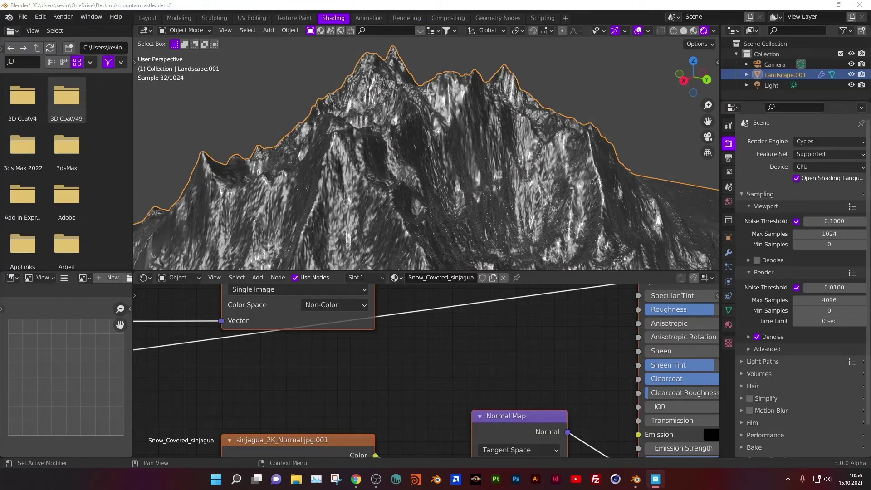
# - Inspect the Snow_Covered_sinjagua node tree, including the normal map's space options
pyautogui.scroll(-4, 433, 151)
pyautogui.scroll(-3, 384, 345)
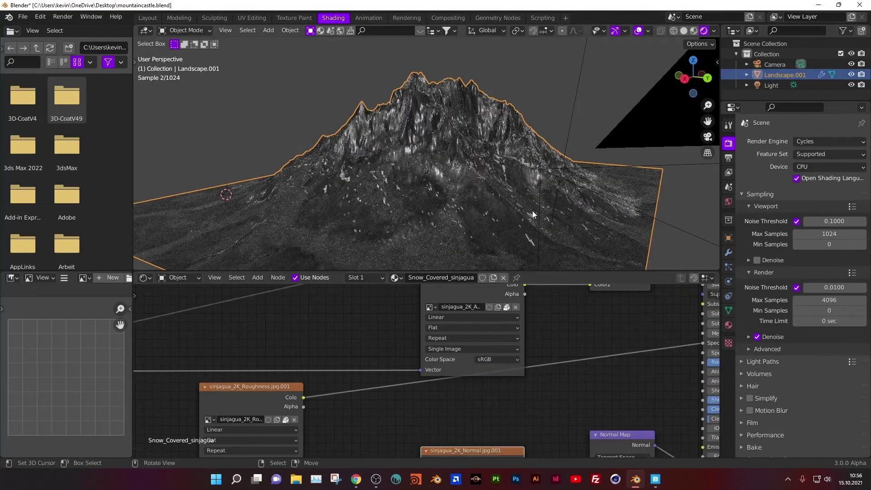
pyautogui.moveTo(499, 363); pyautogui.dragTo(395, 367, button='middle')
pyautogui.scroll(2, 510, 403)
pyautogui.scroll(-4, 425, 334)
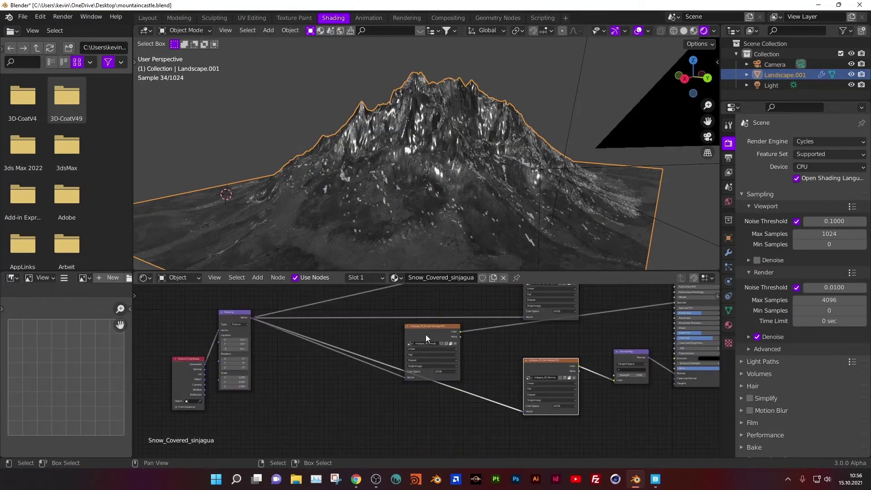
pyautogui.scroll(4, 425, 334)
pyautogui.click(490, 335)
pyautogui.click(502, 373)
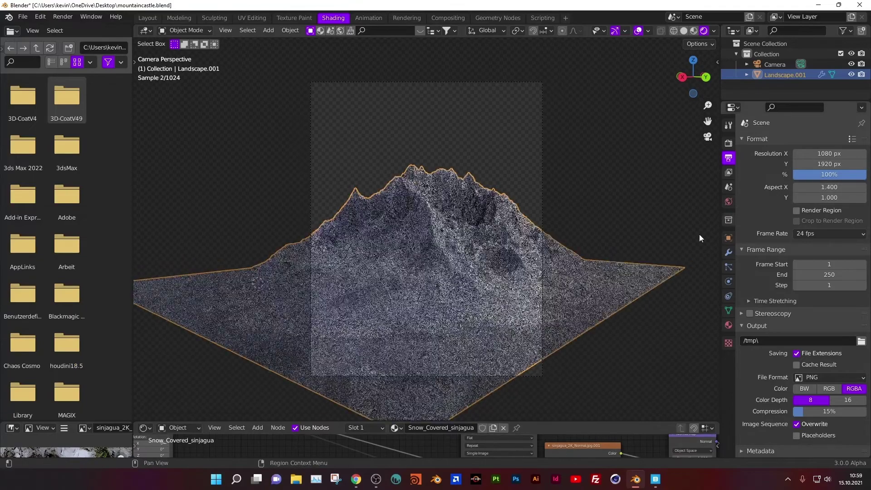
# - Rotate the landscape around Z to face the camera and save the file
pyautogui.press('r')
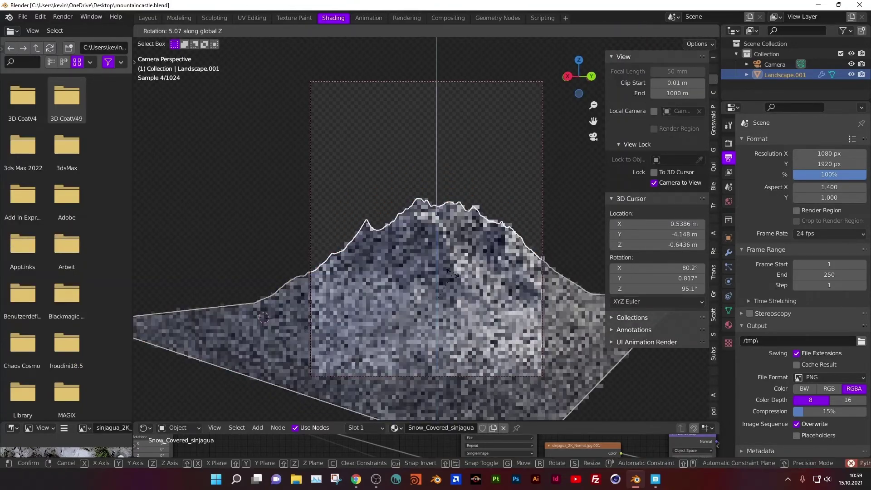
pyautogui.click(651, 356)
pyautogui.press('Tab')
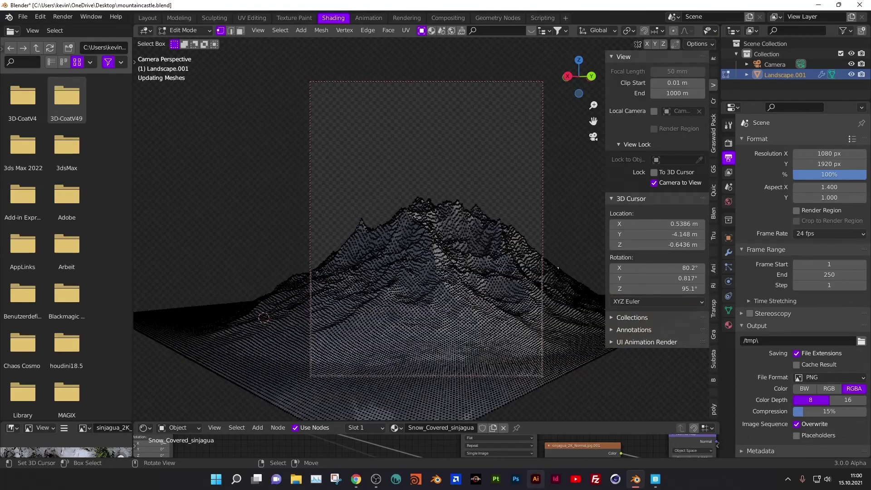
pyautogui.press('Tab')
pyautogui.keyDown('shift'); pyautogui.rightClick(443, 173); pyautogui.keyUp('shift')
pyautogui.hotkey('ctrl', 's')
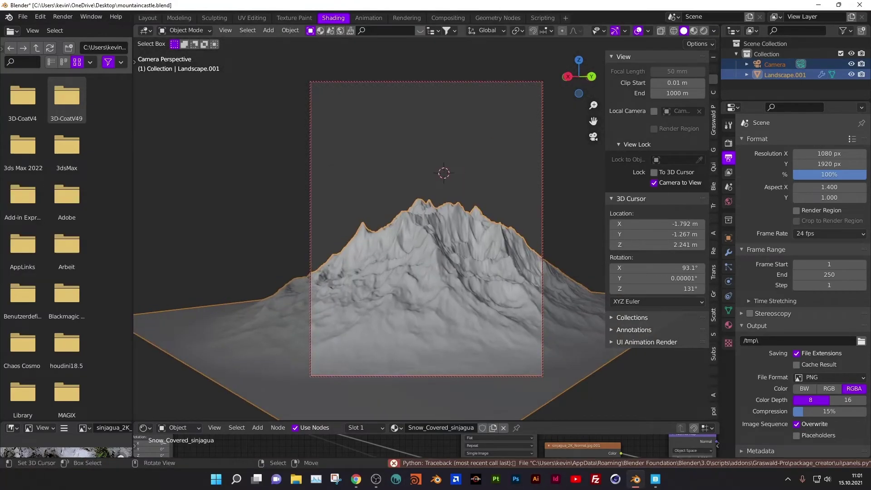
# - Scale the mesh taller along Z and add a level 3 Subdivision modifier
pyautogui.press('Tab')
pyautogui.press('s')
pyautogui.press('z')
pyautogui.press('Tab')
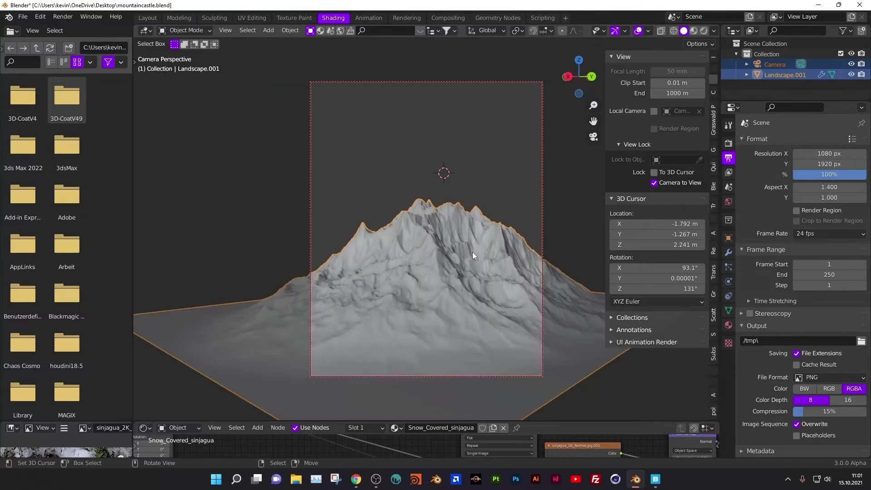
pyautogui.hotkey('ctrl', '3')
# - Stretch the mesh further along Z and box-select the summit vertices
pyautogui.press('Tab')
pyautogui.press('s')
pyautogui.press('z')
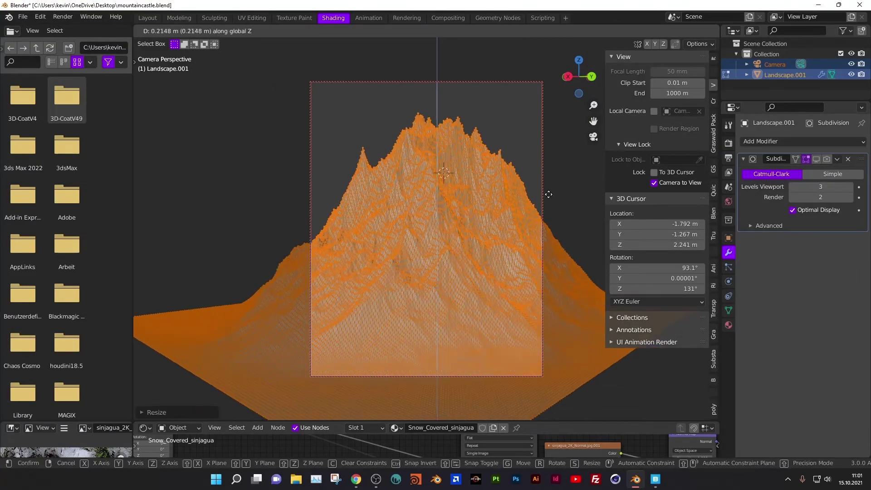
pyautogui.hotkey('ctrl', 'z')
pyautogui.moveTo(134, 423); pyautogui.dragTo(54, 272)
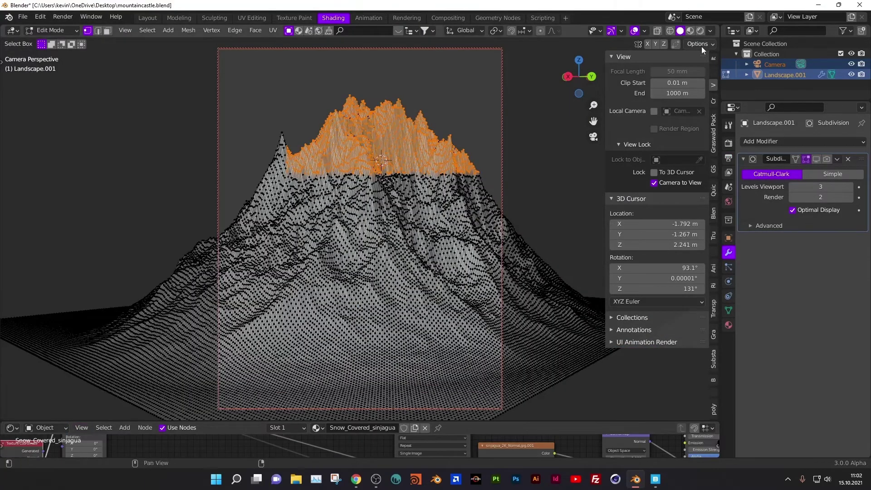
# - Twist the selected summit with proportional falloff into a jagged peak and save
pyautogui.click(147, 17)
pyautogui.moveTo(243, 83); pyautogui.dragTo(475, 125)
pyautogui.hotkey('shift', 'z')
pyautogui.hotkey('shift', 'z')
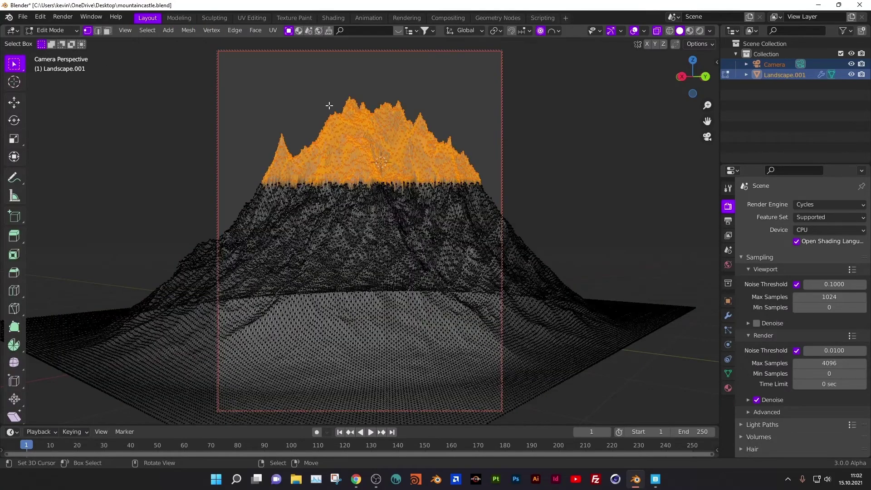
pyautogui.press('r')
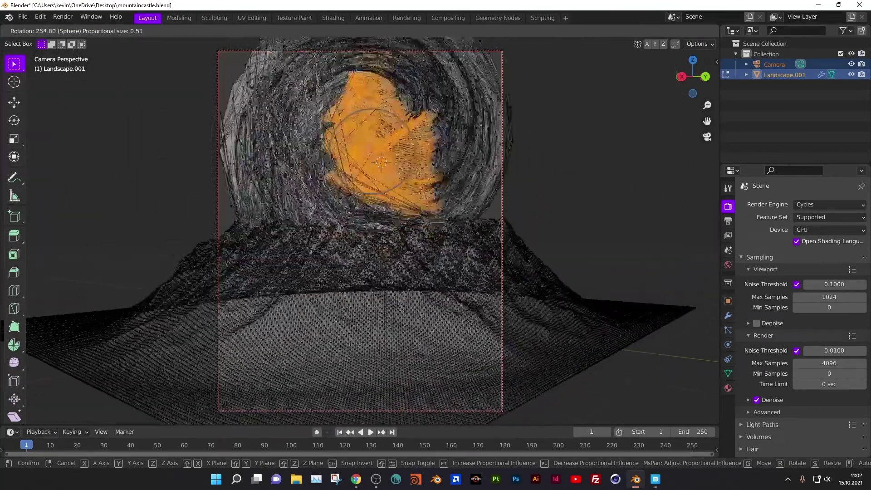
pyautogui.click(442, 253)
pyautogui.press('Tab')
pyautogui.hotkey('shift', 'z')
pyautogui.hotkey('ctrl', 's')
# - Select the landscape, move it along Z, and enter Sculpt Mode
pyautogui.click(442, 250)
pyautogui.click(728, 387)
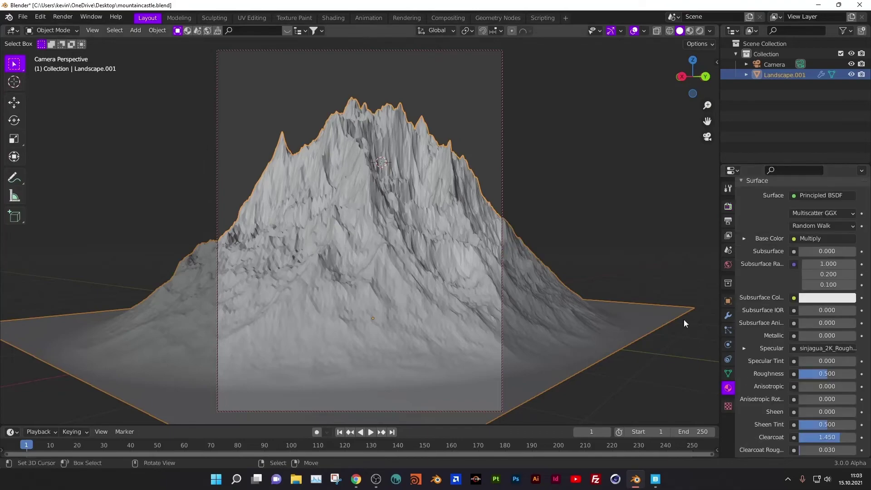
pyautogui.press('g')
pyautogui.press('z')
pyautogui.click(530, 293)
pyautogui.moveTo(530, 293); pyautogui.dragTo(281, 131, button='middle')
pyautogui.hotkey('ctrl', 'Tab')
# - Choose a sculpting brush and raise its strength to about 0.89
pyautogui.click(414, 274)
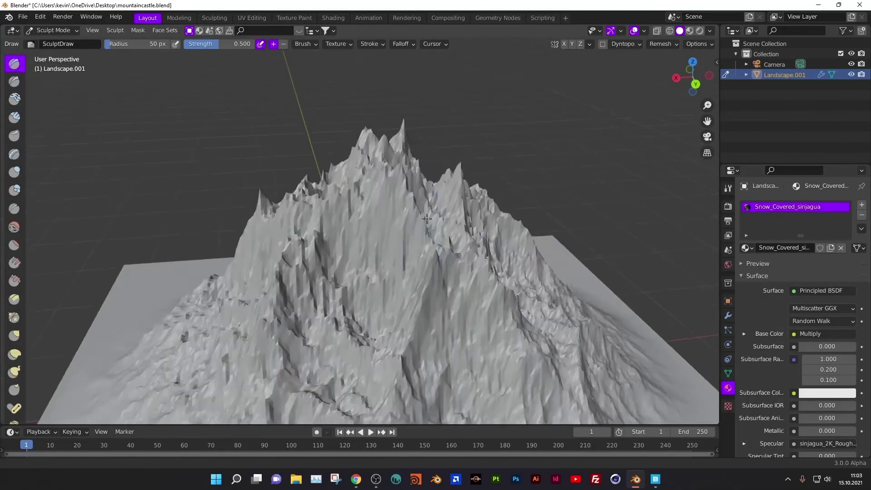
pyautogui.hotkey('shift', 't')
pyautogui.press('KP_0')
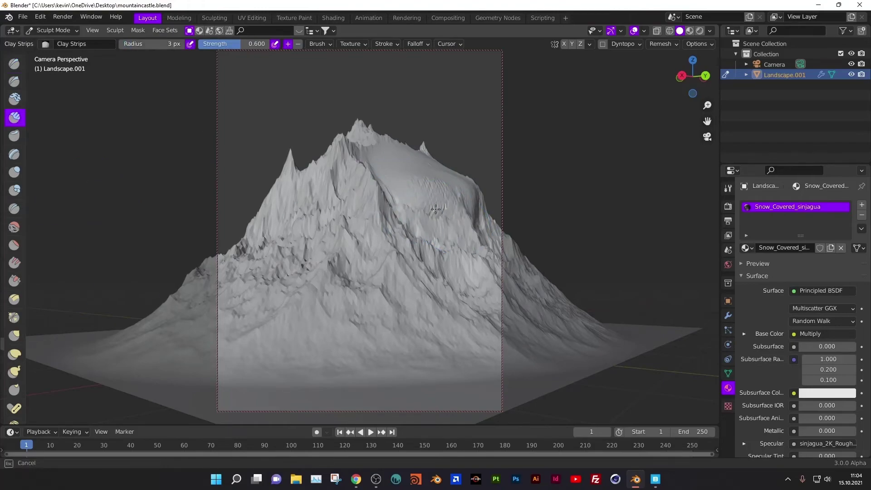
pyautogui.click(436, 209)
pyautogui.moveTo(435, 209); pyautogui.dragTo(472, 241, button='middle')
# - Sculpt sharper ridges on the rock face and crater, working around the peak
pyautogui.moveTo(352, 232); pyautogui.dragTo(479, 131, button='middle')
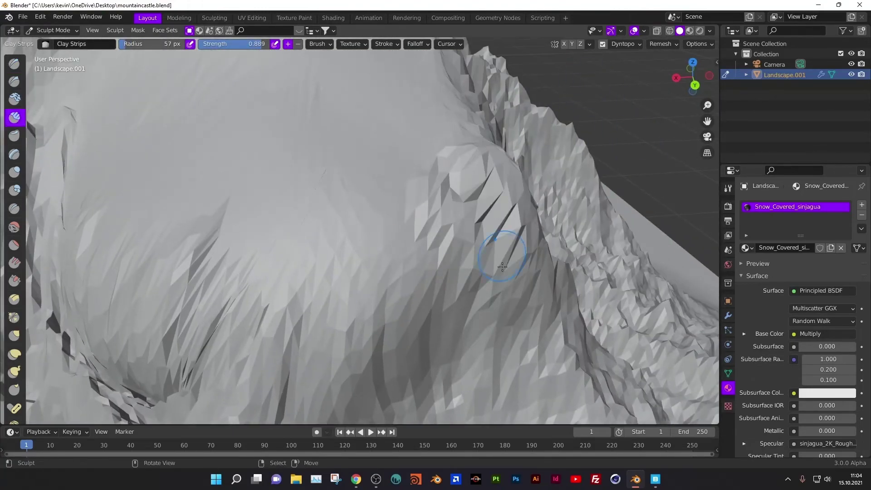
pyautogui.moveTo(502, 267)
pyautogui.mouseDown(button='middle')
pyautogui.moveTo(243, 320)
pyautogui.moveTo(317, 226)
pyautogui.mouseUp(button='middle')
pyautogui.scroll(-5, 318, 227)
pyautogui.scroll(8, 405, 185)
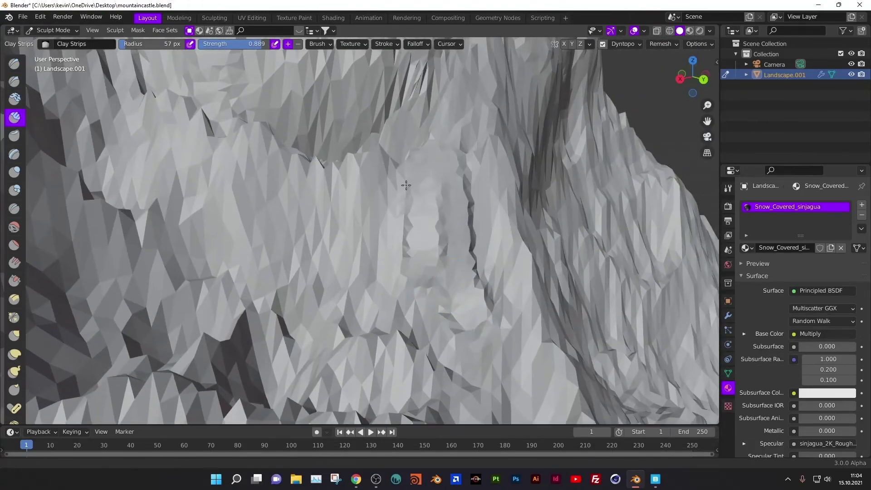
pyautogui.scroll(-5, 406, 185)
pyautogui.moveTo(406, 185); pyautogui.dragTo(502, 291, button='middle')
pyautogui.scroll(-5, 10, 401)
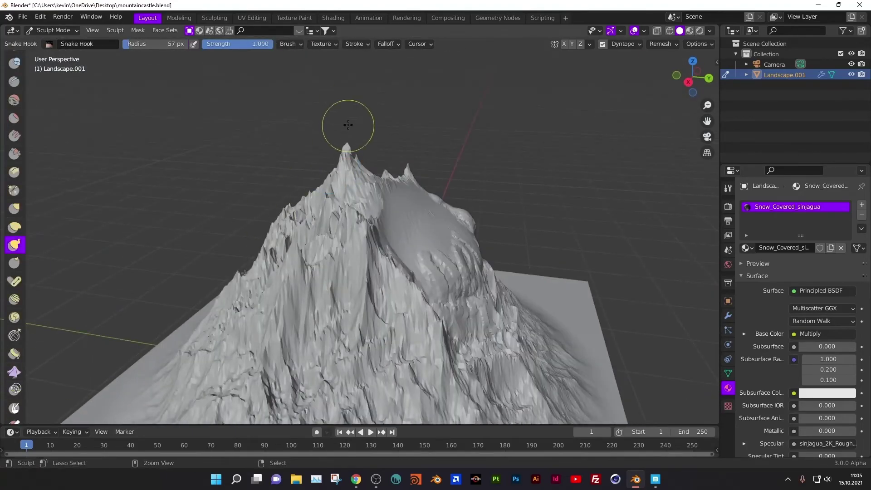
pyautogui.moveTo(348, 125); pyautogui.dragTo(224, 305, button='middle')
pyautogui.scroll(4, 224, 306)
pyautogui.press('KP_0')
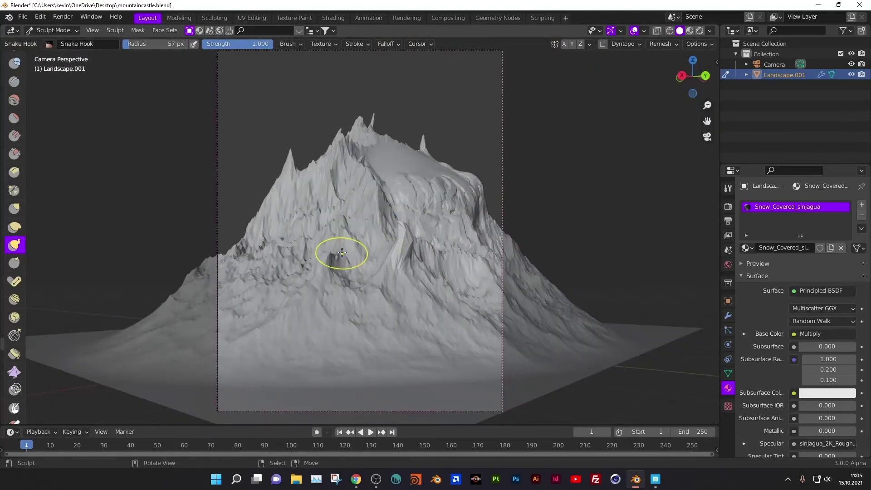
pyautogui.moveTo(342, 252); pyautogui.dragTo(376, 199, button='middle')
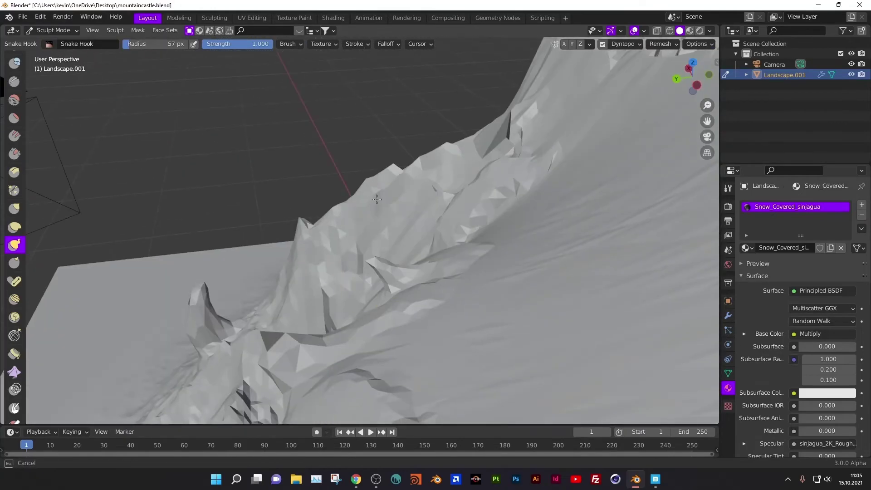
pyautogui.moveTo(386, 232); pyautogui.dragTo(416, 204, button='middle')
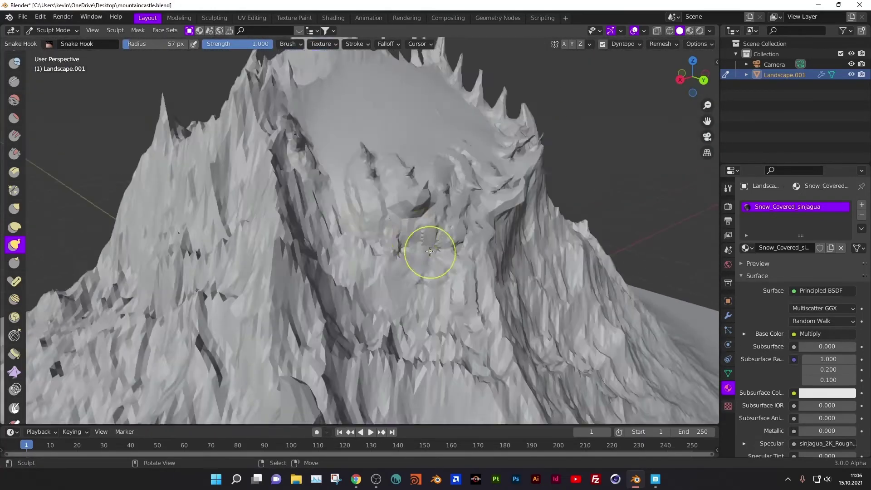
pyautogui.moveTo(416, 204)
pyautogui.mouseDown(button='middle')
pyautogui.moveTo(333, 91)
pyautogui.moveTo(204, 146)
pyautogui.moveTo(183, 31)
pyautogui.mouseUp(button='middle')
# - Reshape the ridges with larger, stronger Clay and Snake Hook brushes, then save the file
pyautogui.press('c')
pyautogui.scroll(3, 370, 371)
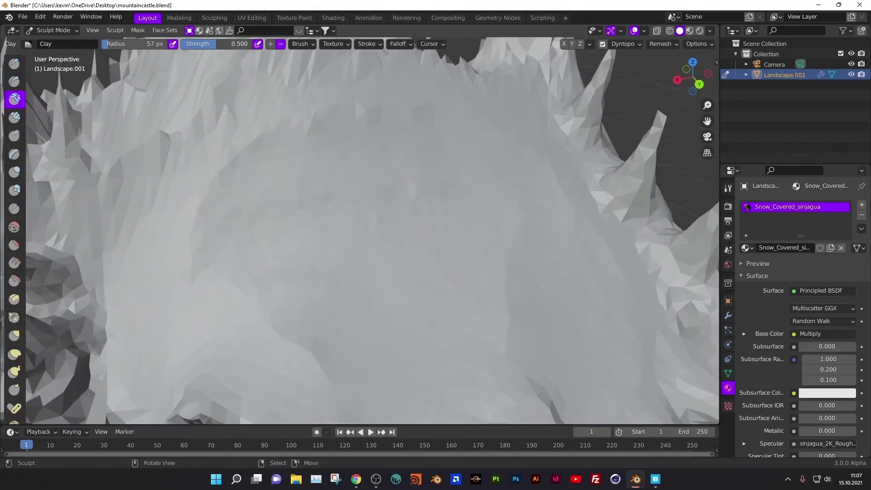
pyautogui.press('f')
pyautogui.hotkey('shift', 'f')
pyautogui.moveTo(470, 290); pyautogui.dragTo(145, 277, button='middle')
pyautogui.press('k')
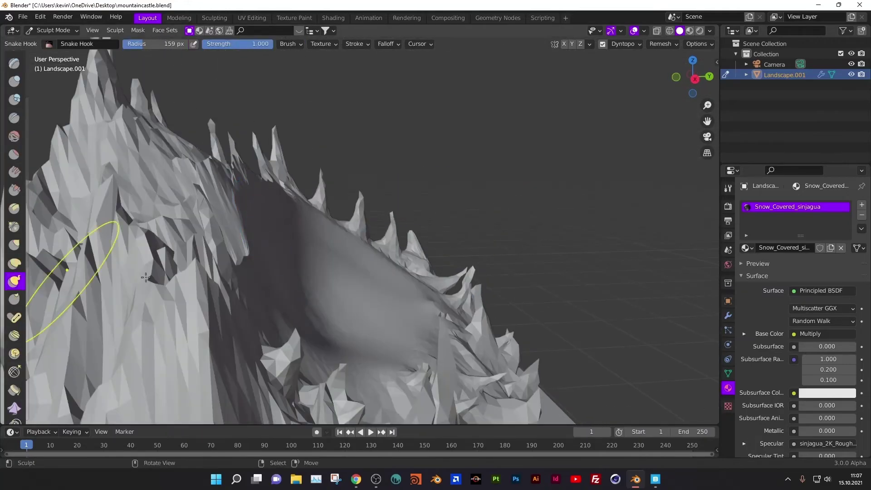
pyautogui.moveTo(327, 253)
pyautogui.mouseDown(button='middle')
pyautogui.moveTo(291, 358)
pyautogui.moveTo(338, 331)
pyautogui.moveTo(410, 235)
pyautogui.moveTo(447, 262)
pyautogui.moveTo(346, 194)
pyautogui.mouseUp(button='middle')
pyautogui.press('KP_0')
pyautogui.hotkey('ctrl', 's')
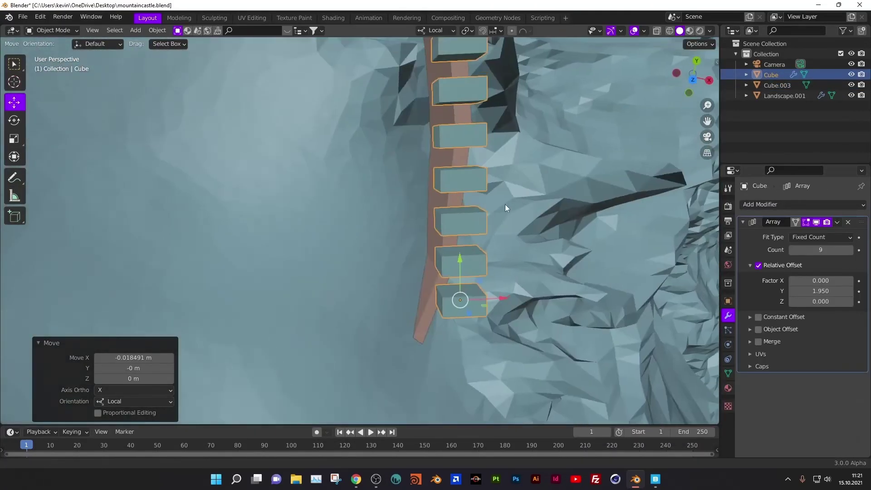
# - Move the arrayed merlon row into place along the curved castle wall
pyautogui.moveTo(505, 205); pyautogui.dragTo(462, 263, button='middle')
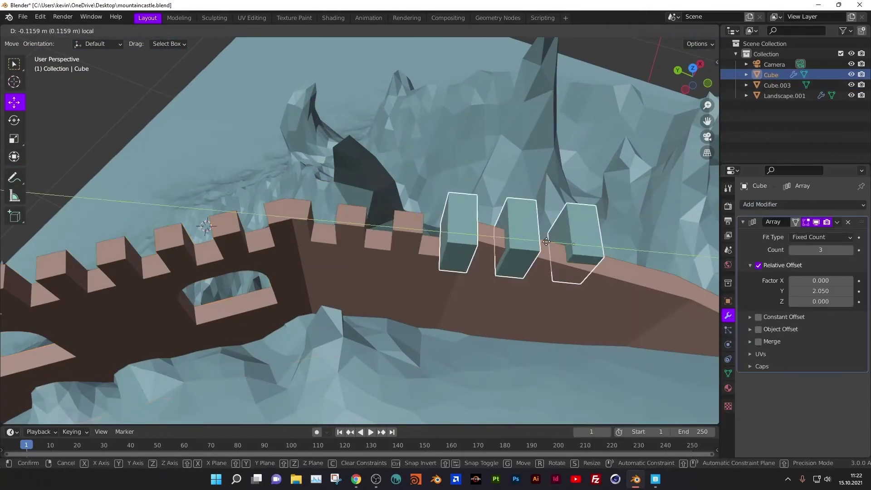
pyautogui.click(546, 241)
pyautogui.moveTo(387, 249); pyautogui.dragTo(462, 283, button='middle')
pyautogui.press('g')
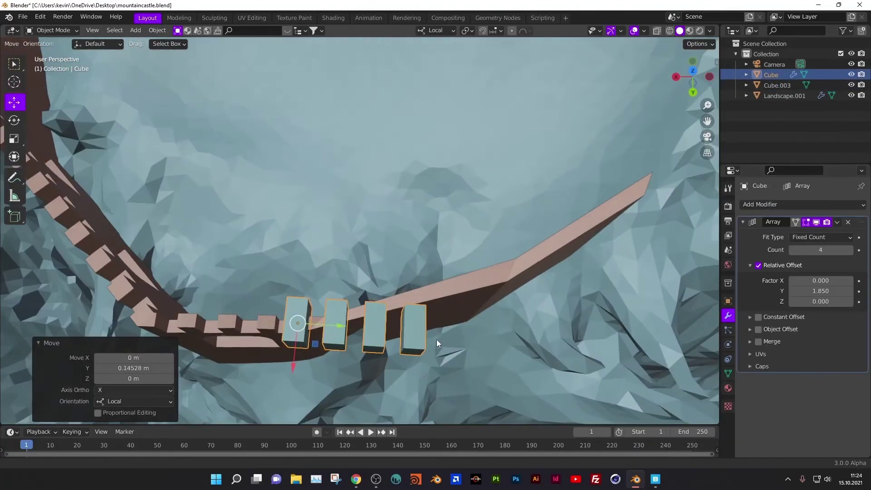
pyautogui.press('s')
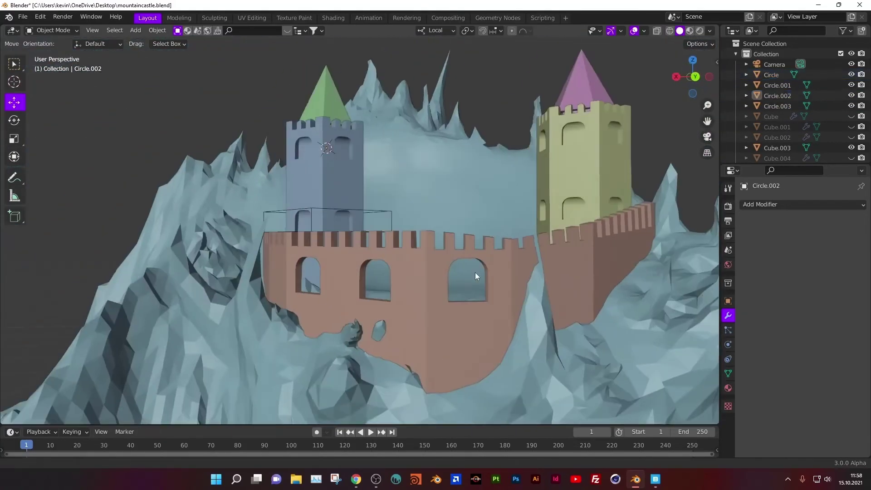
# - Check the castle through the scene camera and start adding a cube for the wall slab
pyautogui.press('KP_0')
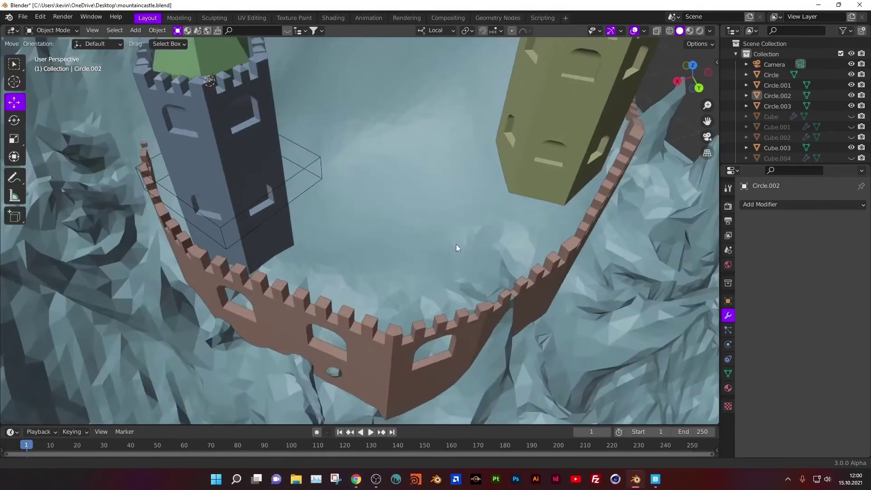
pyautogui.hotkey('shift', 'a')
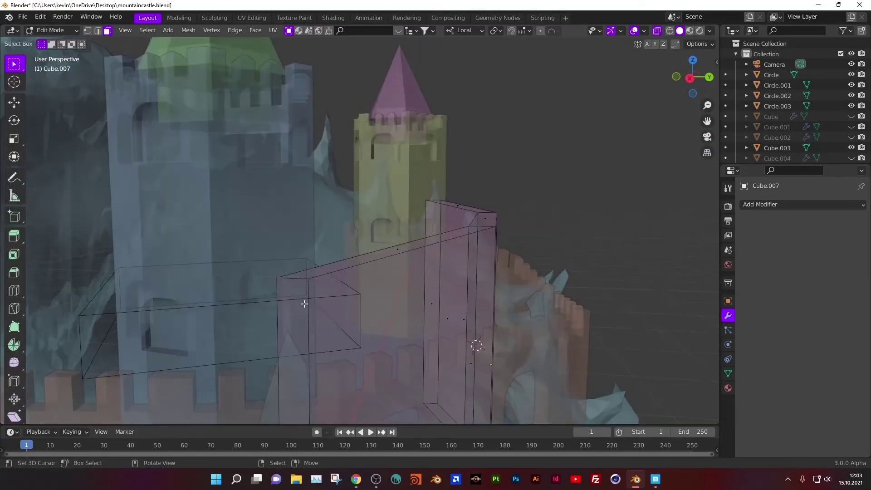
# - Orbit close to the new wall slab, then back out to view the castle walls
pyautogui.moveTo(304, 303); pyautogui.dragTo(374, 338, button='middle')
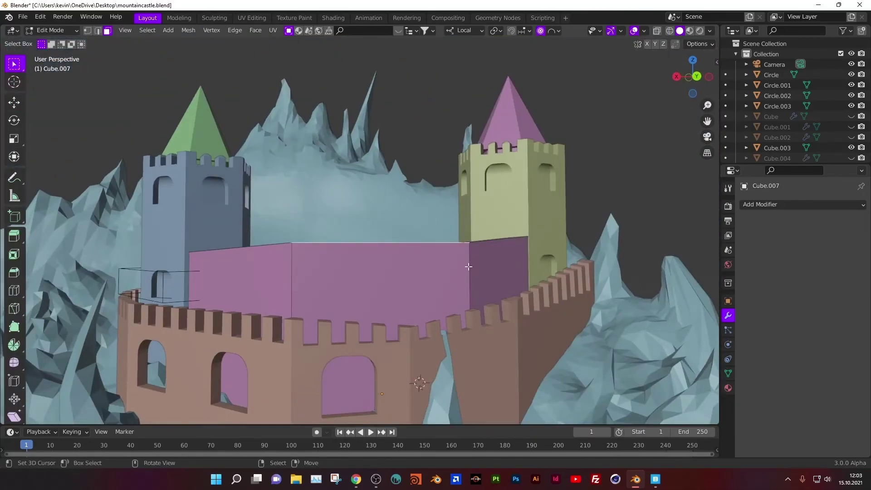
pyautogui.moveTo(468, 266); pyautogui.dragTo(509, 217, button='middle')
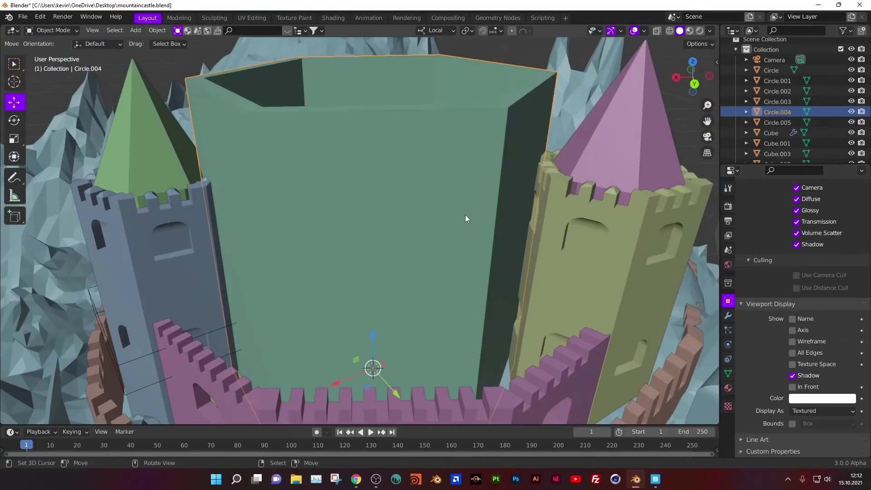
# - Add a new circle mesh for the hexagonal turret and select part of its geometry
pyautogui.hotkey('shift', 'a')
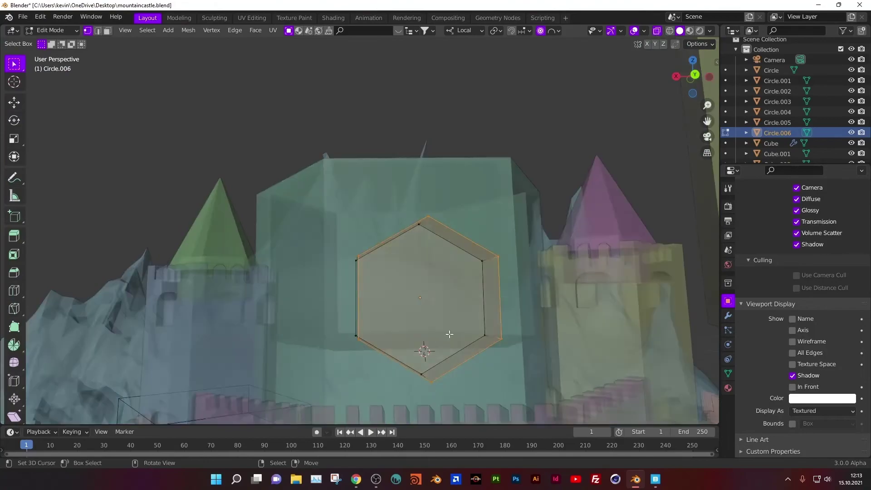
pyautogui.moveTo(352, 254); pyautogui.dragTo(475, 296)
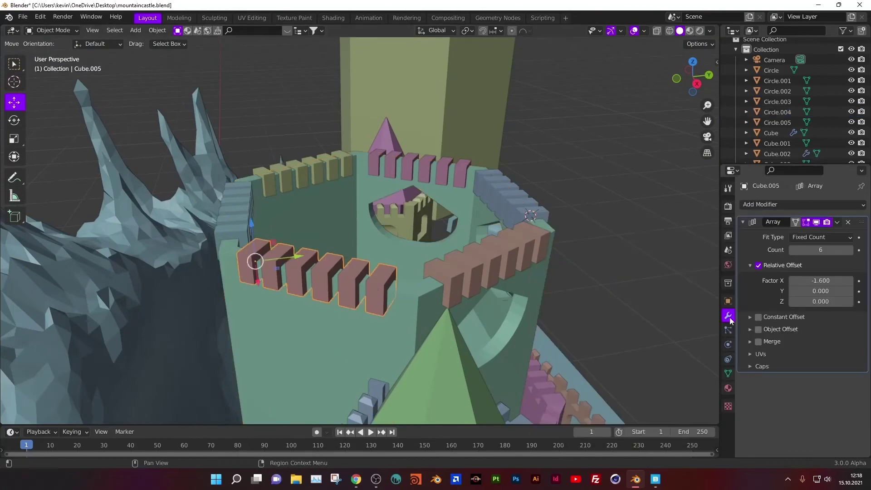
# - Display the merlon rows as bounding boxes and add a cube cutter mesh
pyautogui.click(817, 411)
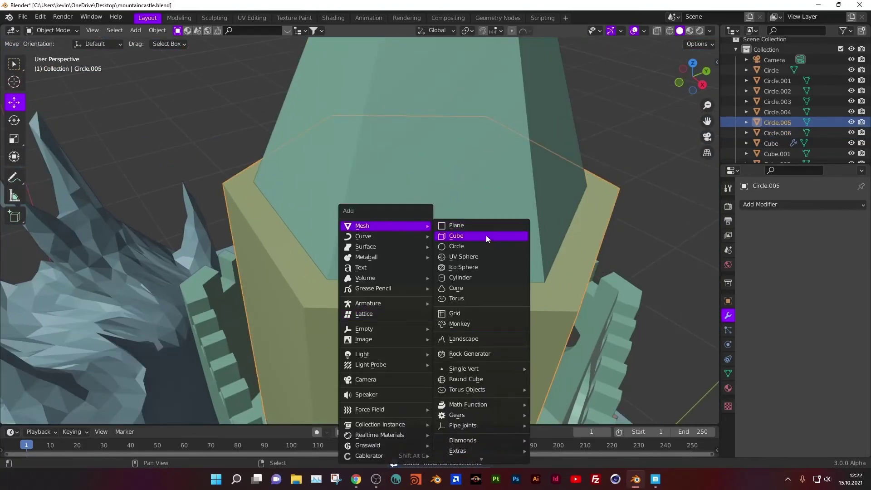
pyautogui.click(486, 235)
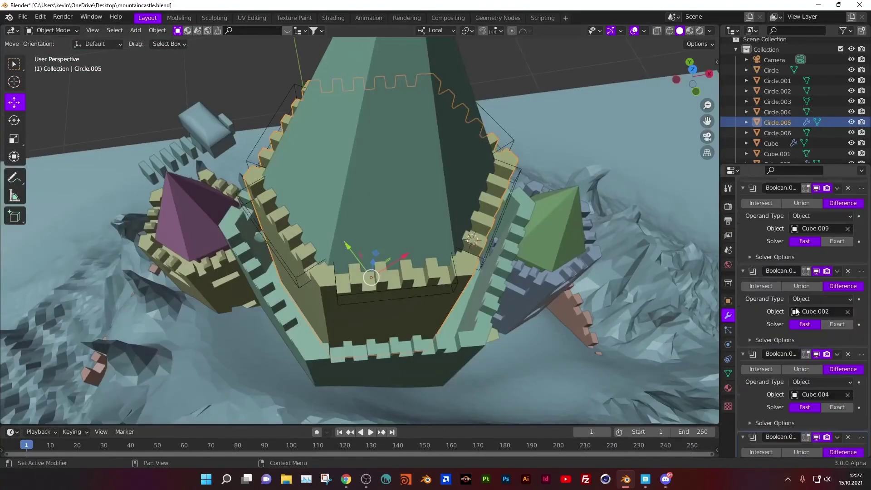
# - Delete the leftover object and move the yellow hexagonal tower along Z
pyautogui.press('Delete')
pyautogui.moveTo(511, 275); pyautogui.dragTo(385, 199, button='middle')
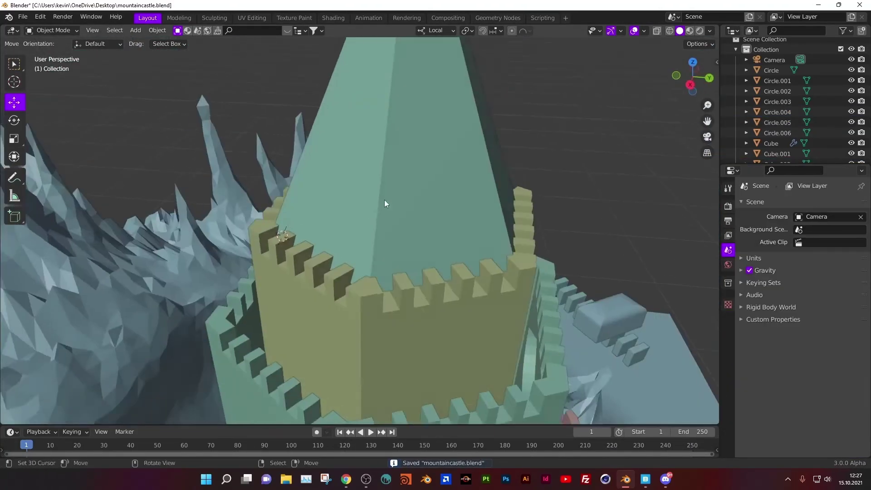
pyautogui.click(385, 200)
pyautogui.press('g')
pyautogui.press('z')
pyautogui.click(398, 101)
pyautogui.moveTo(398, 101); pyautogui.dragTo(419, 369, button='middle')
# - Set the tower's origin and snap the 3D cursor to the tower top
pyautogui.press('Tab')
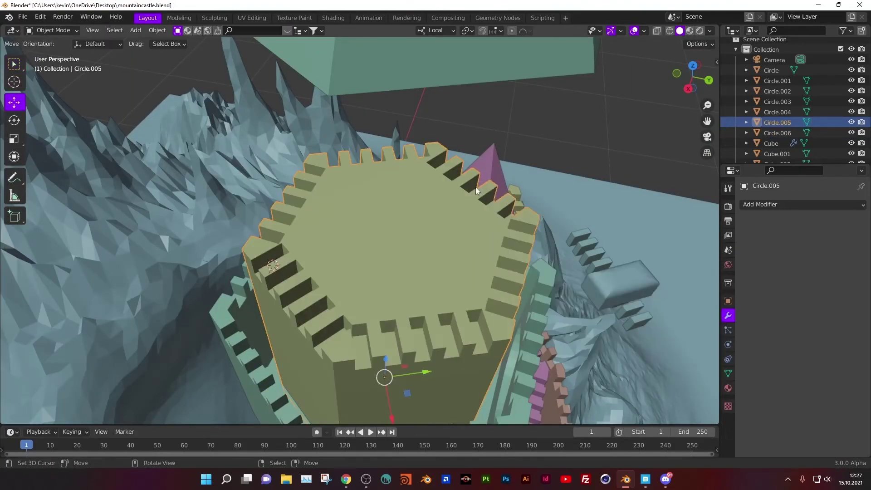
pyautogui.press('F3')
pyautogui.write('origin')
pyautogui.press('Escape')
pyautogui.hotkey('shift', 's')
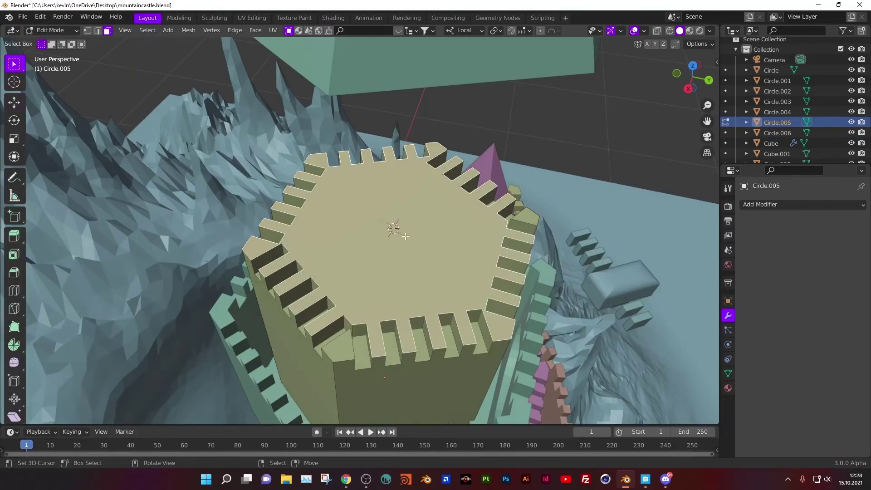
pyautogui.hotkey('shift', 'a')
# - Scale the roof cone Circle.006 down to about 0.95 to fit inside the battlements
pyautogui.click(451, 245)
pyautogui.press('s')
pyautogui.press('r')
pyautogui.moveTo(587, 246)
pyautogui.mouseDown(button='middle')
pyautogui.moveTo(418, 282)
pyautogui.moveTo(448, 254)
pyautogui.moveTo(402, 165)
pyautogui.moveTo(412, 311)
pyautogui.mouseUp(button='middle')
pyautogui.click(403, 276)
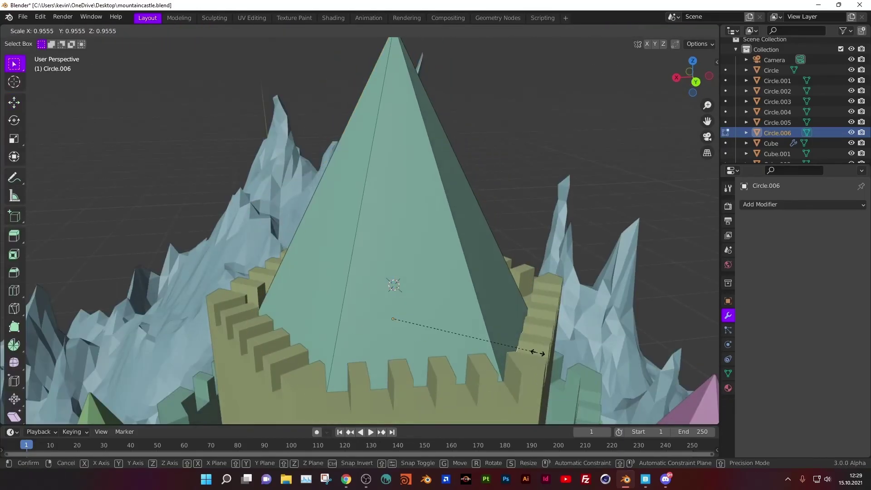
pyautogui.moveTo(491, 289)
pyautogui.mouseDown(button='middle')
pyautogui.moveTo(415, 328)
pyautogui.moveTo(412, 301)
pyautogui.moveTo(441, 326)
pyautogui.mouseUp(button='middle')
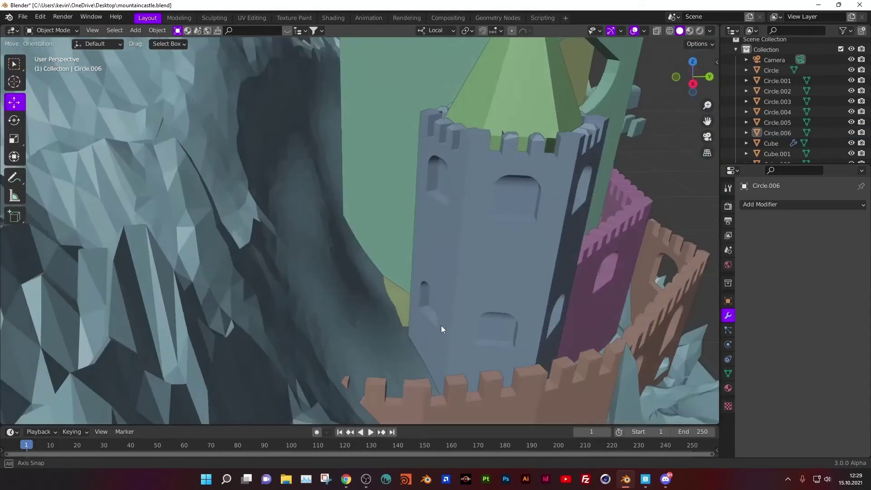
# - Sculpt the Landscape.001 slope into a smooth hollow with the Draw and Grab brushes
pyautogui.scroll(-3, 350, 276)
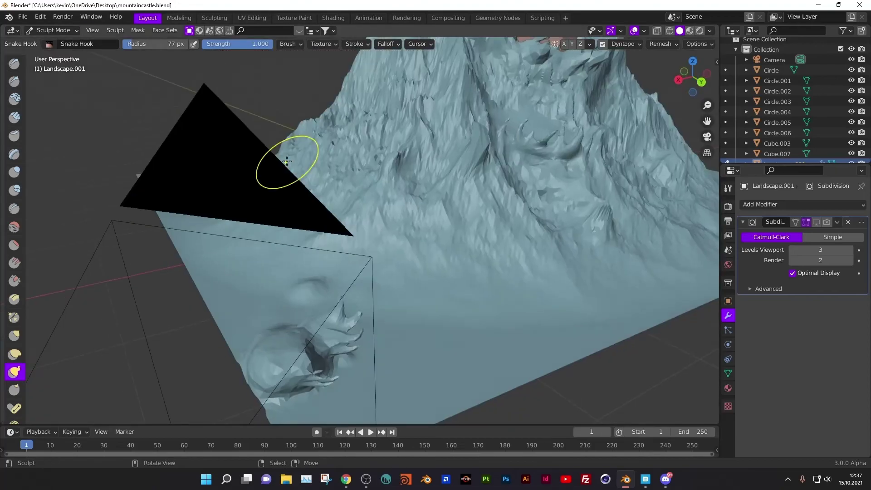
pyautogui.moveTo(283, 166)
pyautogui.mouseDown(button='middle')
pyautogui.moveTo(464, 312)
pyautogui.moveTo(399, 272)
pyautogui.mouseUp(button='middle')
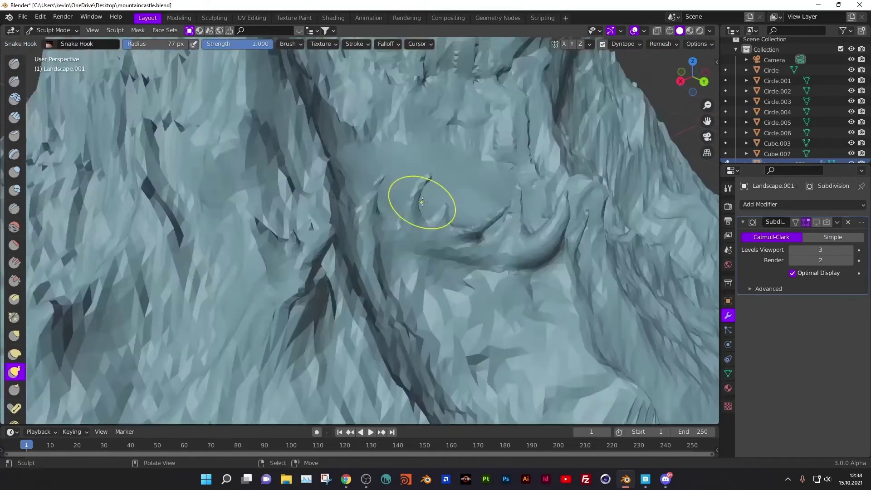
pyautogui.press('x')
pyautogui.moveTo(422, 201); pyautogui.dragTo(315, 204, button='middle')
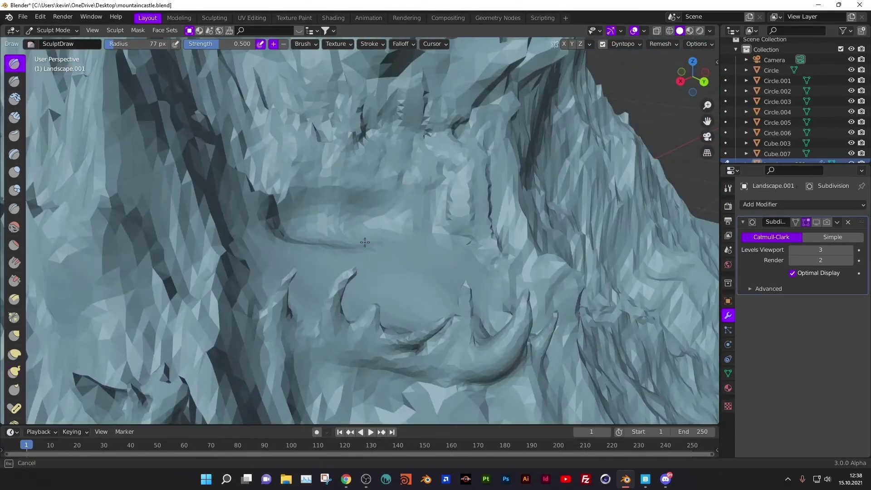
pyautogui.moveTo(420, 273); pyautogui.dragTo(282, 247, button='middle')
pyautogui.moveTo(282, 247); pyautogui.dragTo(301, 306)
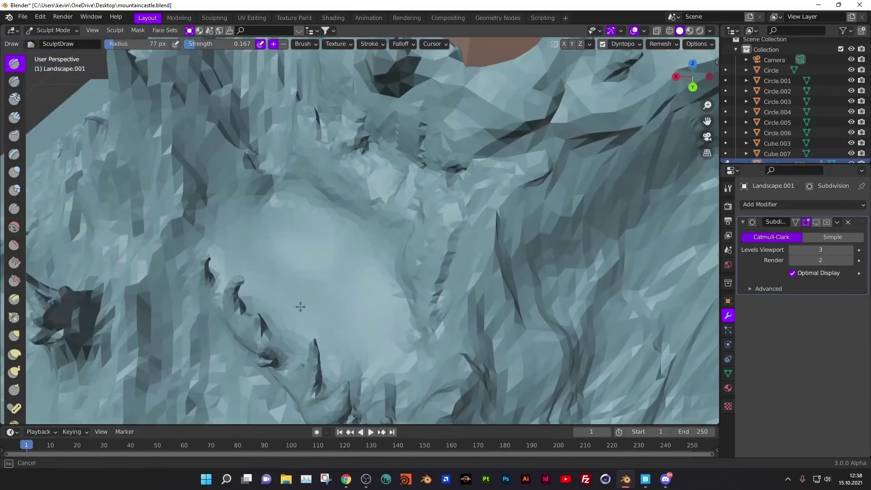
pyautogui.press('g')
pyautogui.moveTo(302, 305); pyautogui.dragTo(382, 108, button='middle')
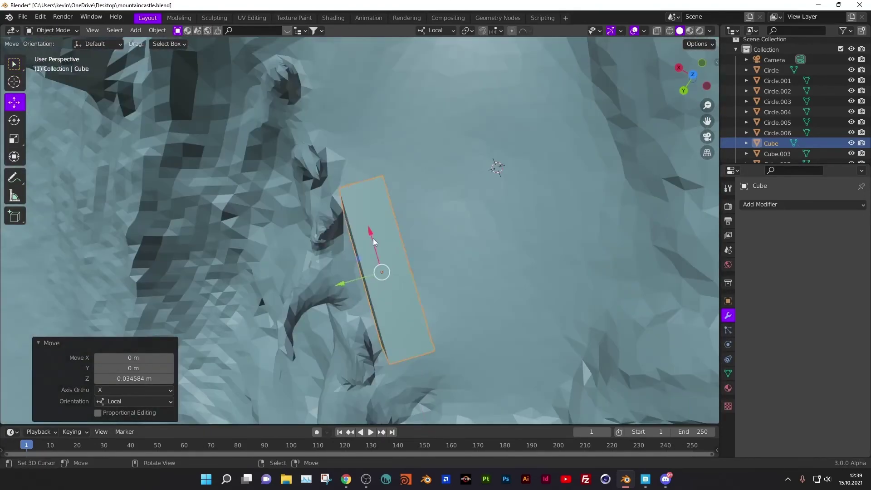
# - Duplicate the wall block and move the copy into place from top view
pyautogui.hotkey('shift', 'd')
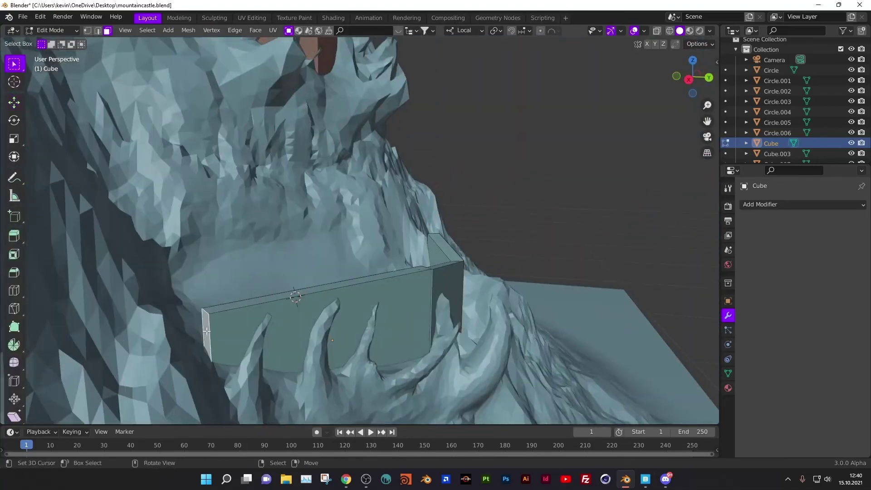
pyautogui.press('KP_7')
pyautogui.press('g')
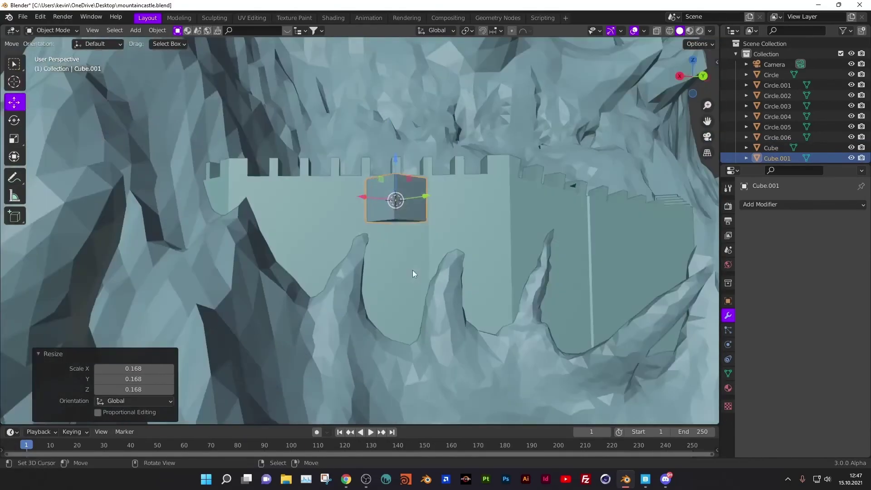
pyautogui.click(436, 30)
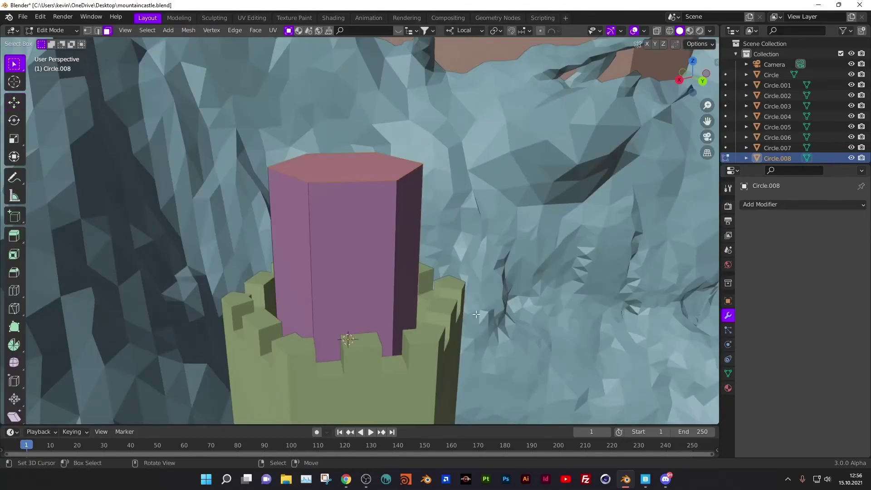
# - Lower the pink roof prism into its tower along Z
pyautogui.press('g')
pyautogui.press('z')
pyautogui.click(505, 245)
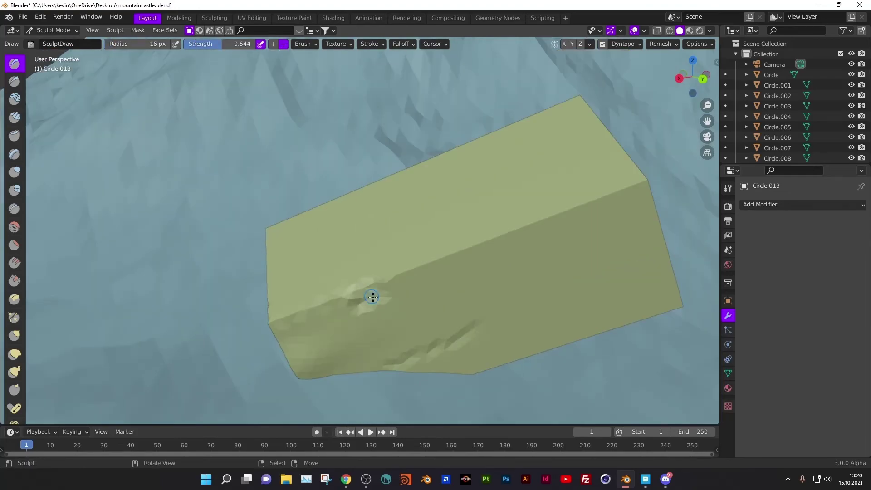
# - Pull the view back to see the top of the tower block
pyautogui.moveTo(373, 226); pyautogui.dragTo(363, 279, button='middle')
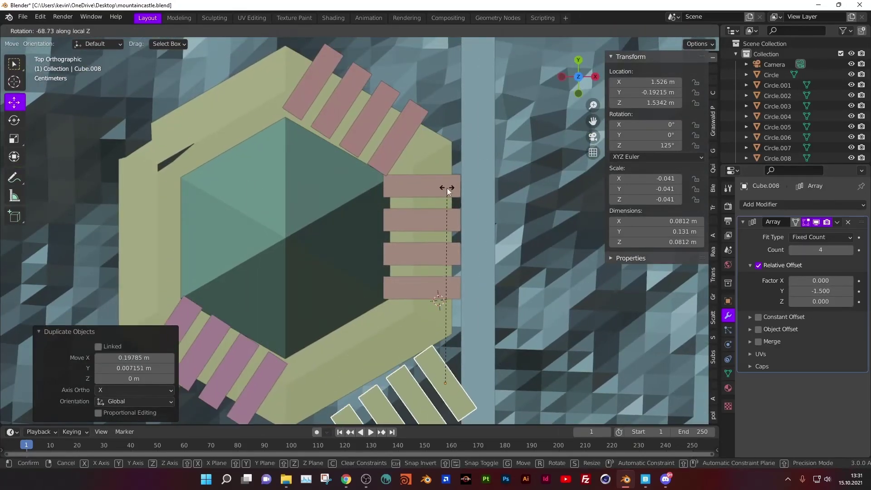
# - Select the hexagonal tower and add a Boolean modifier to it
pyautogui.moveTo(233, 207)
pyautogui.mouseDown(button='middle')
pyautogui.moveTo(273, 192)
pyautogui.moveTo(290, 339)
pyautogui.mouseUp(button='middle')
pyautogui.click(522, 199)
pyautogui.click(802, 205)
pyautogui.click(687, 253)
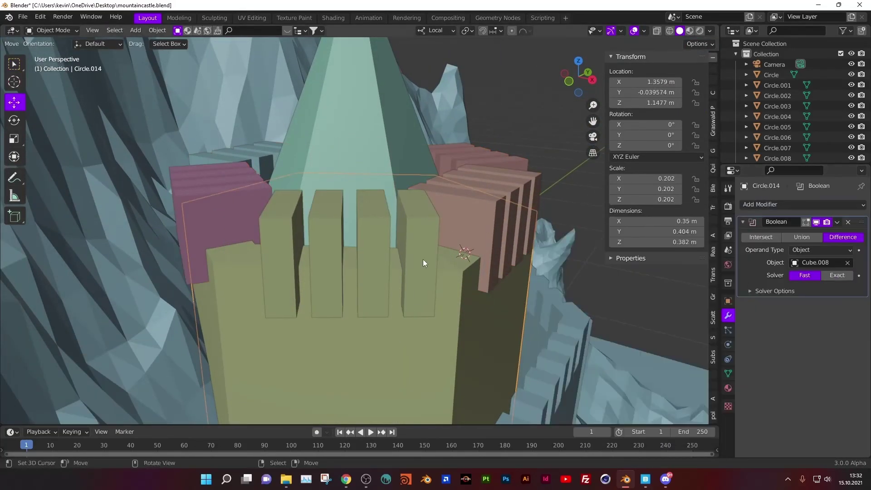
pyautogui.moveTo(422, 259); pyautogui.dragTo(390, 245, button='middle')
pyautogui.scroll(-2, 811, 437)
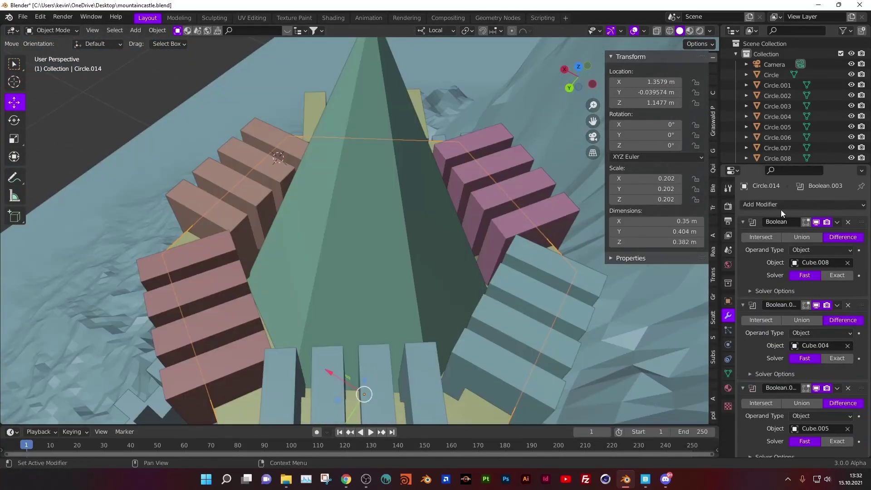
pyautogui.scroll(-3, 857, 335)
pyautogui.scroll(-3, 843, 295)
# - Inspect the cutter rows and assign one as the Boolean's difference object
pyautogui.click(300, 361)
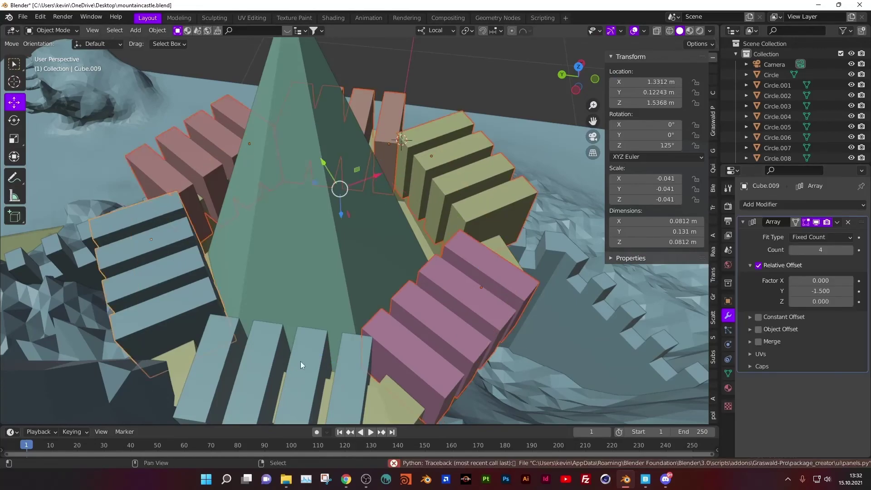
pyautogui.press('KP_Decimal')
pyautogui.moveTo(300, 361); pyautogui.dragTo(474, 331, button='middle')
pyautogui.click(388, 321)
pyautogui.press('KP_Decimal')
pyautogui.click(354, 243)
pyautogui.press('KP_Decimal')
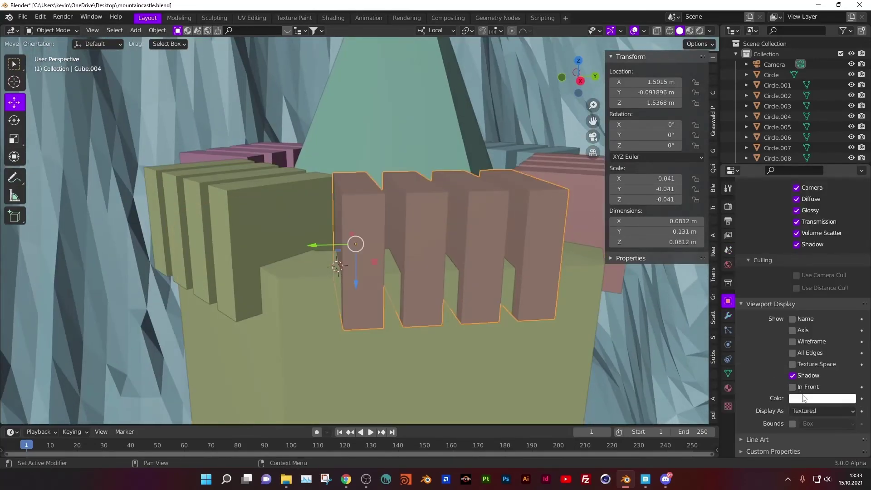
pyautogui.click(847, 309)
pyautogui.click(848, 263)
pyautogui.click(513, 317)
pyautogui.moveTo(513, 317); pyautogui.dragTo(507, 306, button='middle')
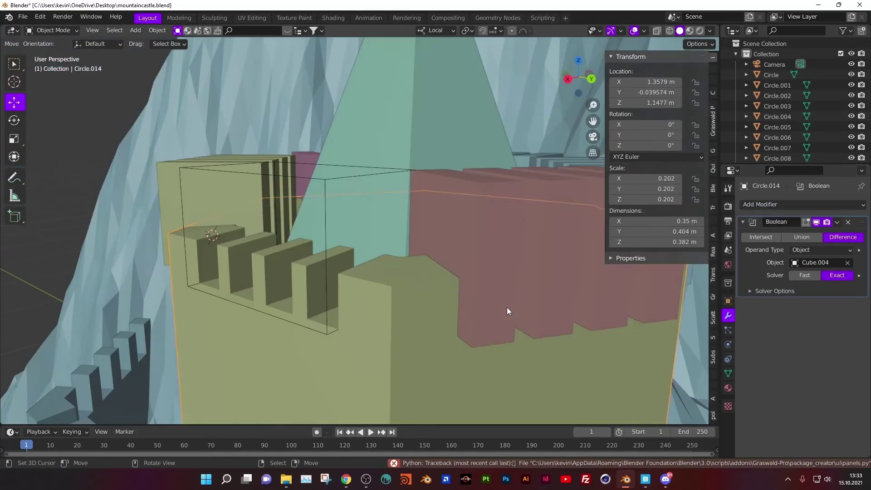
# - Set the cutter row's Display As to Bounds
pyautogui.click(379, 249)
pyautogui.click(728, 301)
pyautogui.click(822, 411)
pyautogui.click(304, 156)
pyautogui.press('KP_Decimal')
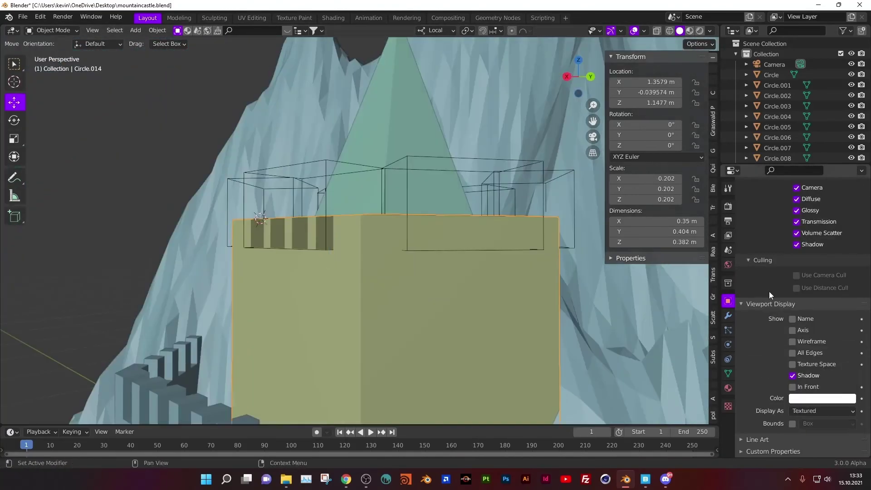
# - Add another Boolean modifier to the hexagonal tower
pyautogui.click(780, 205)
pyautogui.click(672, 255)
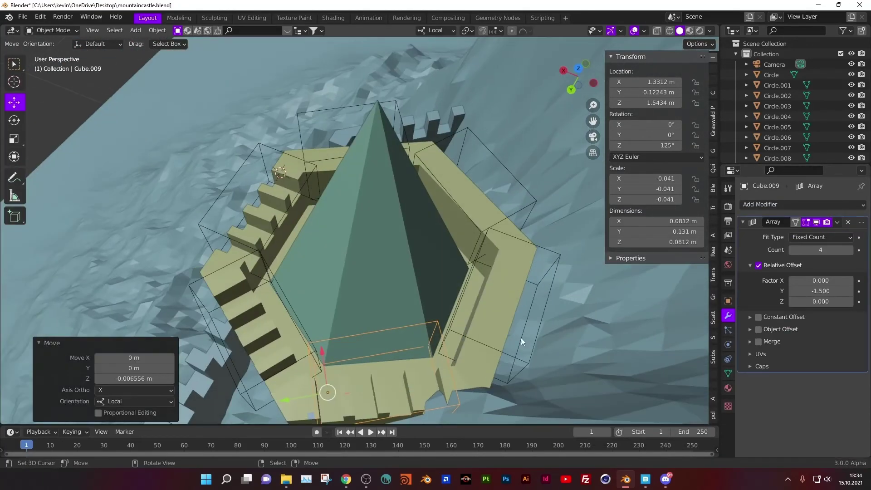
pyautogui.click(521, 341)
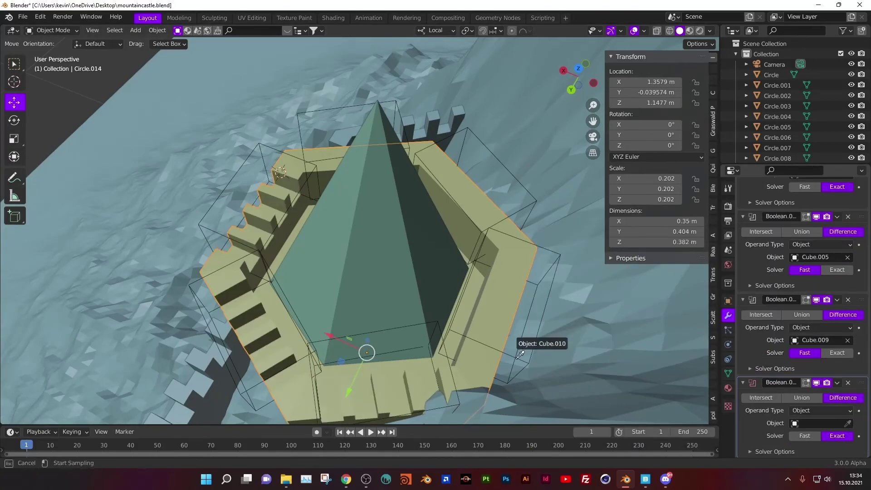
pyautogui.moveTo(515, 361)
pyautogui.mouseDown(button='middle')
pyautogui.moveTo(535, 317)
pyautogui.moveTo(448, 191)
pyautogui.mouseUp(button='middle')
pyautogui.scroll(-3, 798, 254)
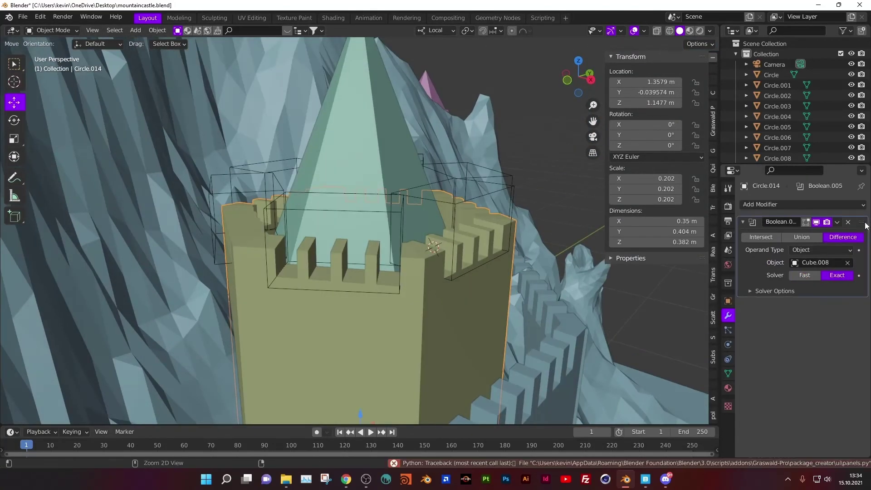
# - Add a beveled loop-cut band around the tower's spire roof
pyautogui.hotkey('alt', 'a')
pyautogui.click(431, 303)
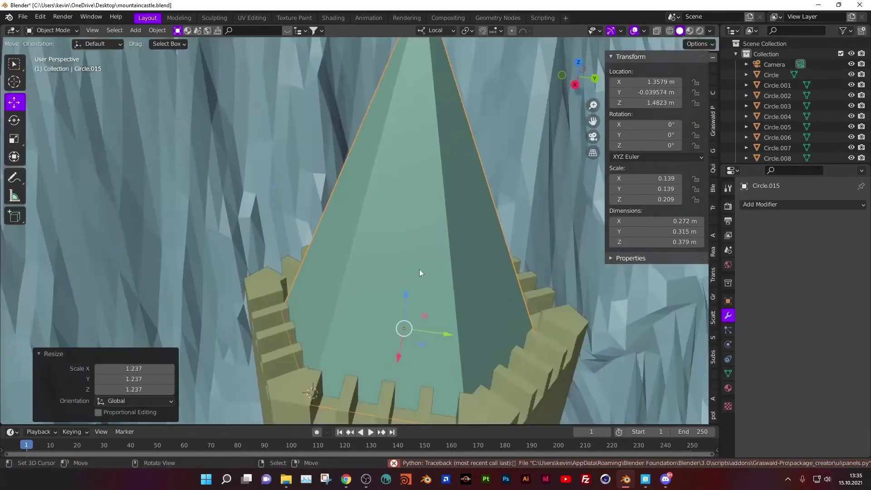
pyautogui.press('Tab')
pyautogui.hotkey('ctrl', 'r')
pyautogui.click(381, 231)
pyautogui.hotkey('ctrl', 'b')
pyautogui.click(390, 250)
# - Scale the spire's band faces outward so it protrudes, then check the camera view
pyautogui.press('e')
pyautogui.press('Escape')
pyautogui.scroll(6, 522, 270)
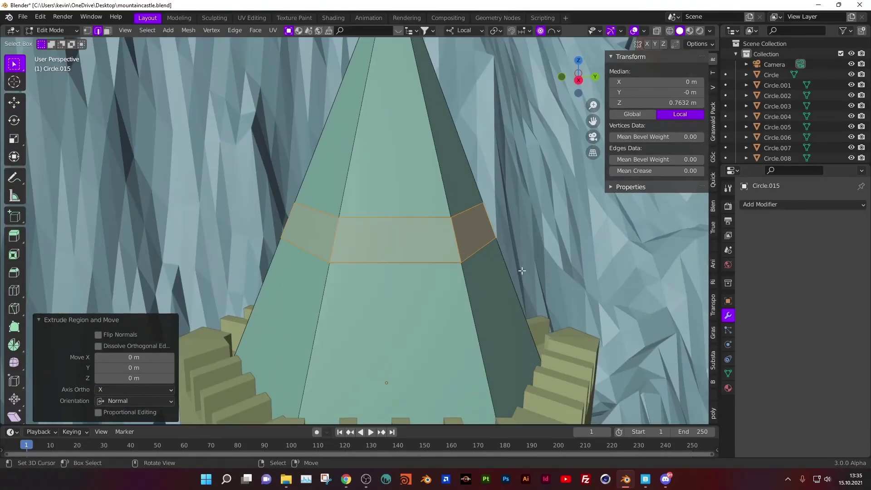
pyautogui.press('s')
pyautogui.click(537, 206)
pyautogui.press('Tab')
pyautogui.scroll(-8, 421, 301)
pyautogui.scroll(-5, 526, 274)
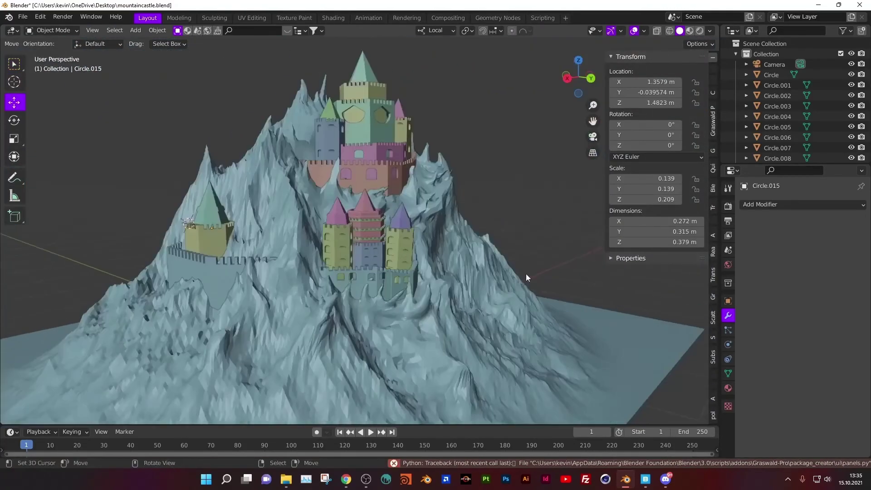
pyautogui.press('KP_0')
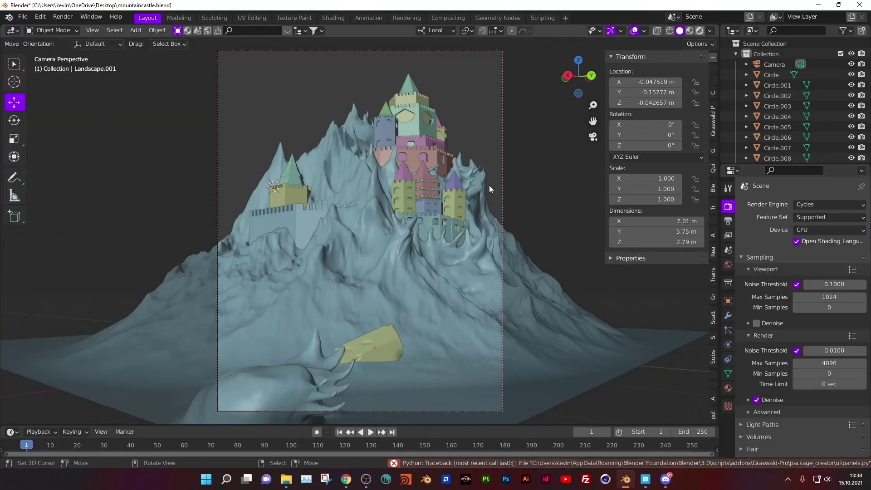
# - Replace the mountain landscape's material with Old_Trampled_tdnpeeir
pyautogui.press('z')
pyautogui.click(495, 175)
pyautogui.click(728, 388)
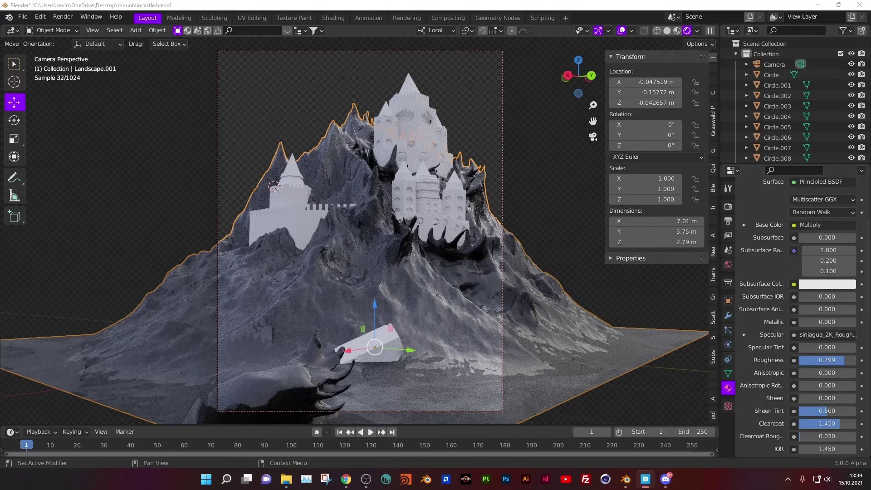
pyautogui.scroll(5, 785, 184)
pyautogui.click(862, 215)
pyautogui.click(745, 247)
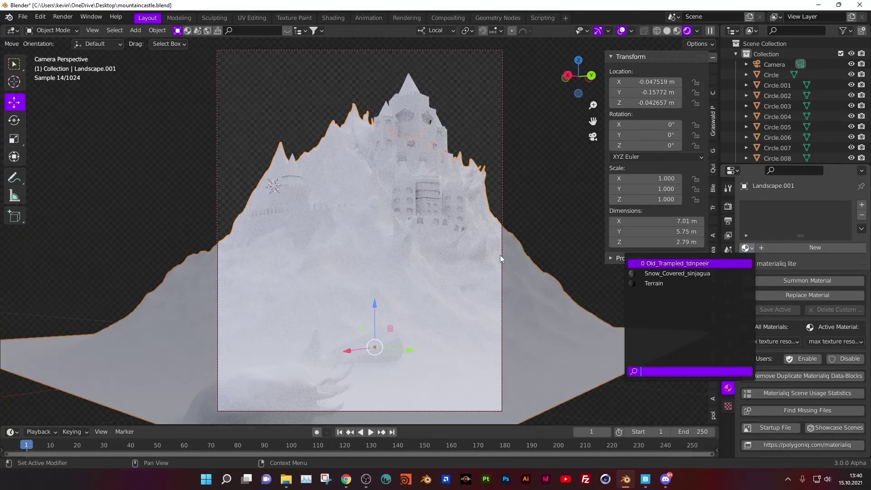
pyautogui.press('Return')
# - Lower the Multiply blend factor, enable Clamp and raise Normal Map strength in the Shader Editor
pyautogui.click(333, 18)
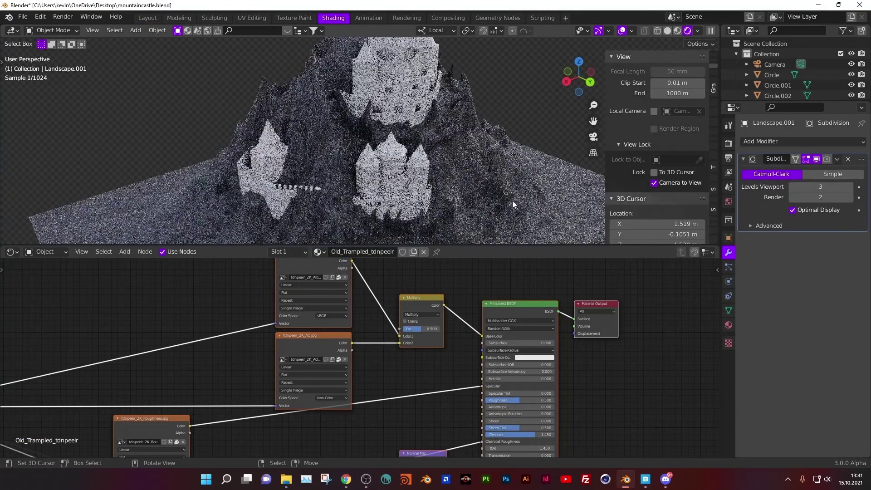
pyautogui.moveTo(593, 366); pyautogui.dragTo(582, 367)
pyautogui.moveTo(635, 366); pyautogui.dragTo(590, 366)
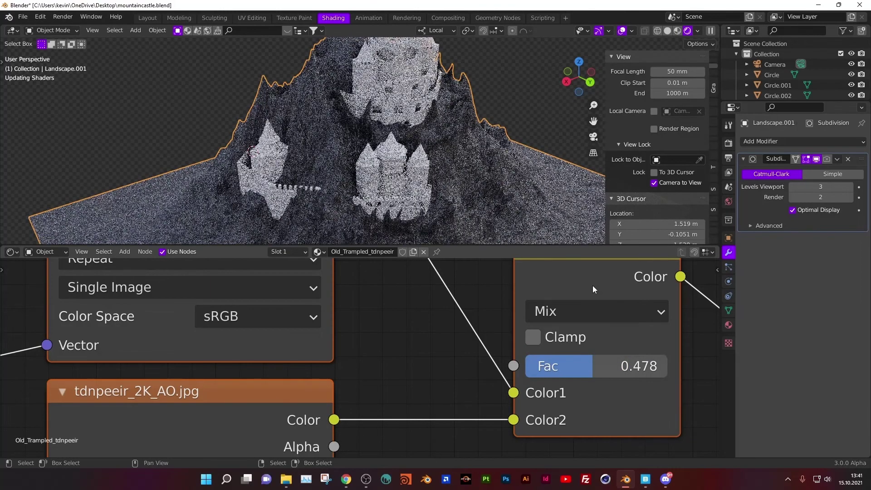
pyautogui.click(570, 340)
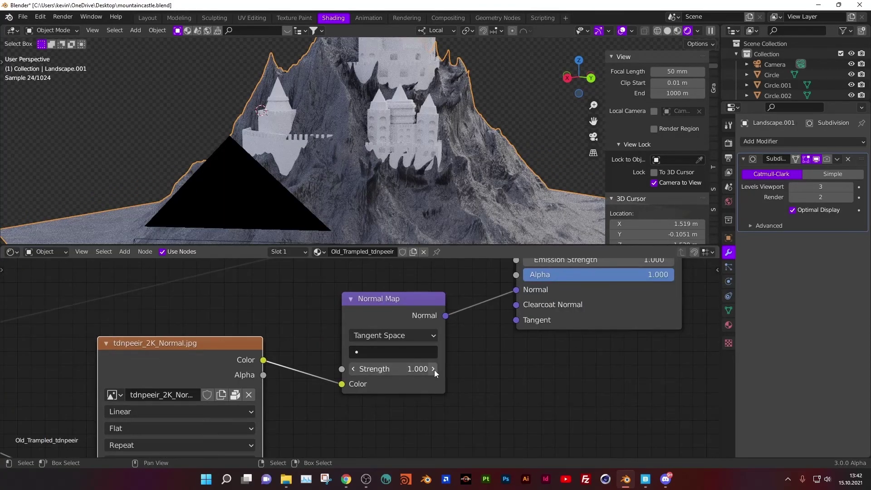
pyautogui.moveTo(435, 369); pyautogui.dragTo(626, 288)
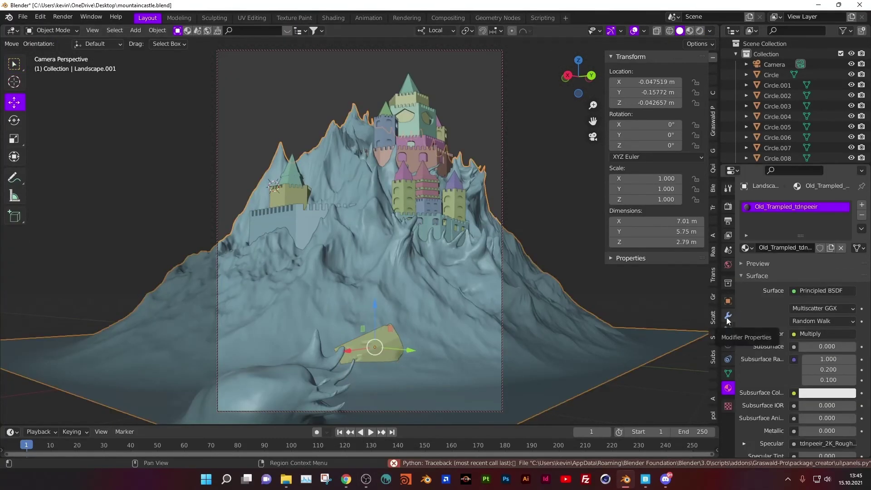
# - Add a Displace modifier to the mountain mesh
pyautogui.click(727, 320)
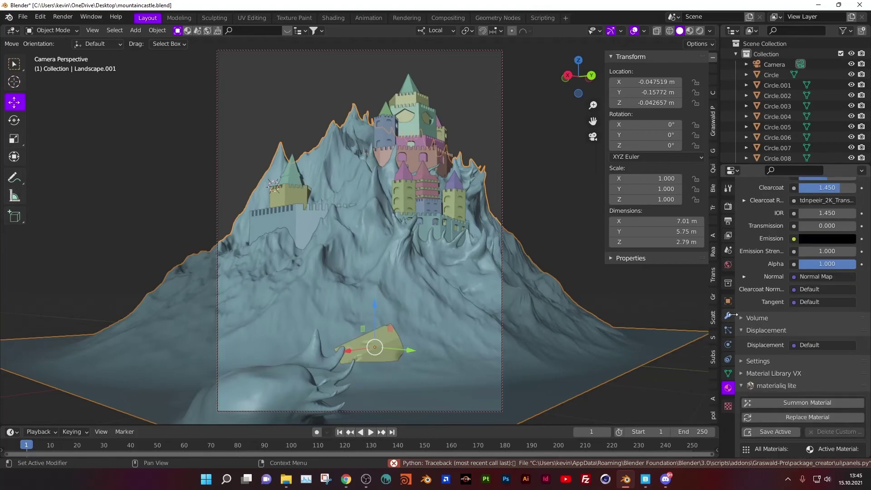
pyautogui.click(803, 204)
pyautogui.click(744, 267)
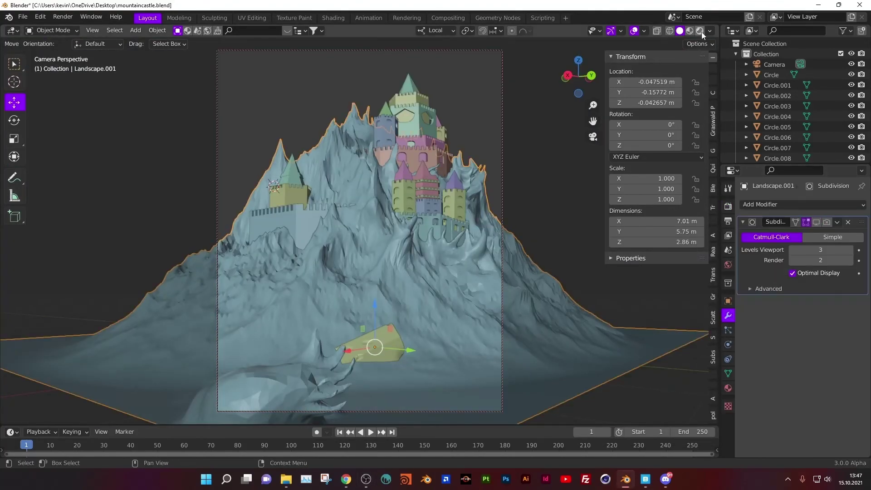
# - Use the add-on panel in rendered preview to place winter trees and shrubs, then view through the camera
pyautogui.click(699, 31)
pyautogui.moveTo(544, 195)
pyautogui.mouseDown(button='middle')
pyautogui.moveTo(448, 180)
pyautogui.moveTo(413, 305)
pyautogui.mouseUp(button='middle')
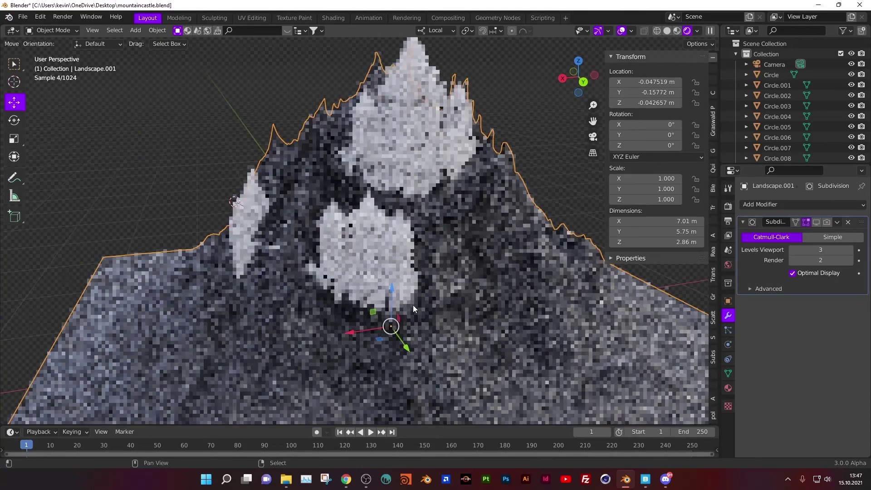
pyautogui.click(712, 207)
pyautogui.click(682, 96)
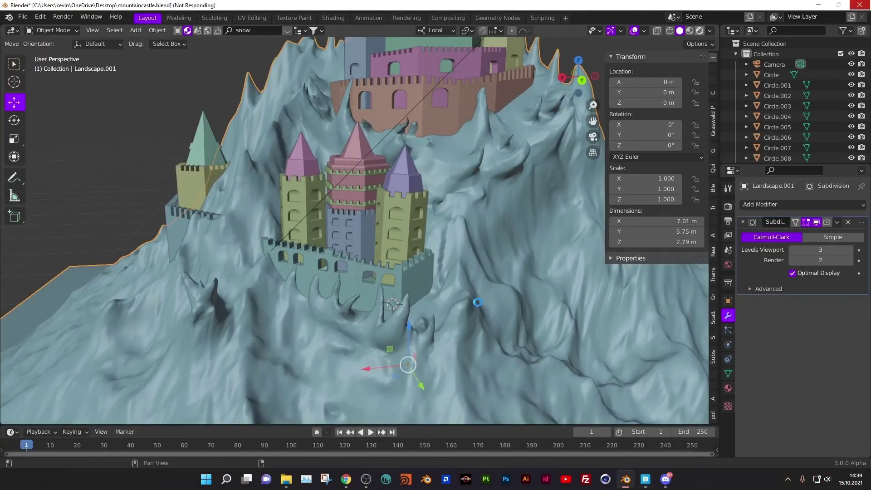
pyautogui.press('KP_Decimal')
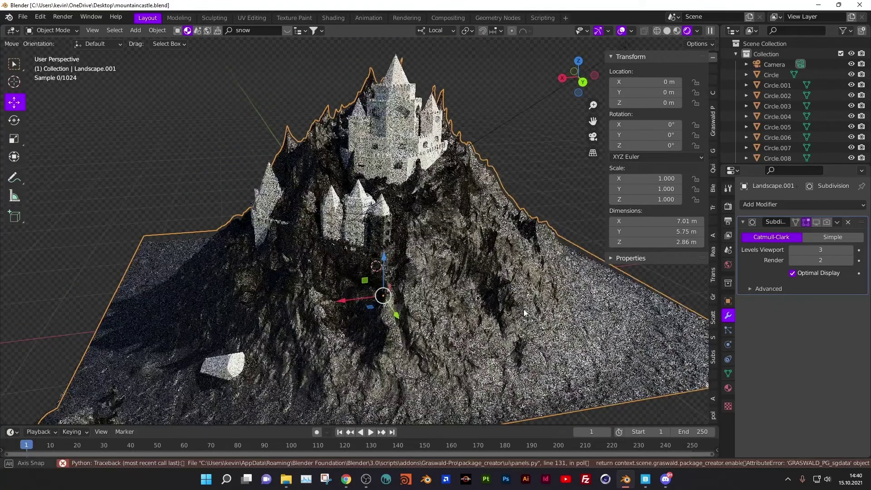
pyautogui.click(714, 367)
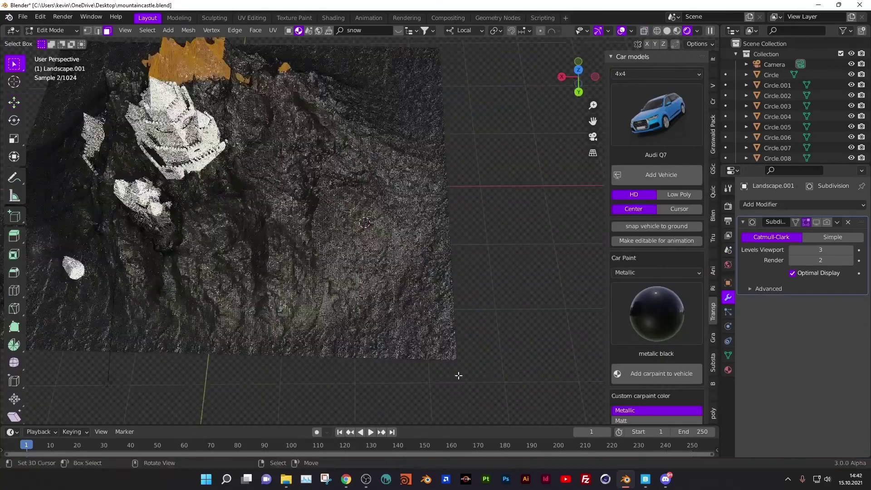
pyautogui.press('KP_0')
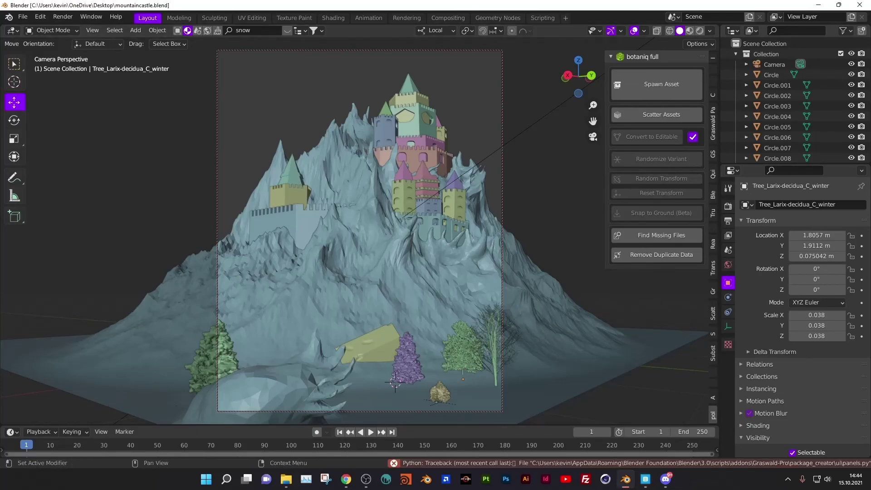
# - Look around the mountain, then reopen mountaincastle.blend from the splash screen
pyautogui.moveTo(517, 247); pyautogui.dragTo(363, 293, button='middle')
pyautogui.scroll(8, 362, 293)
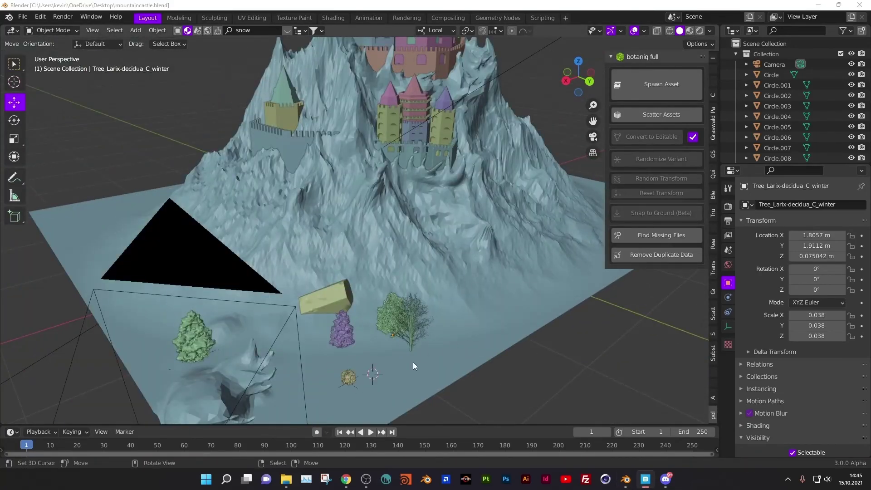
pyautogui.keyDown('shift'); pyautogui.moveTo(413, 362); pyautogui.dragTo(345, 325, button='middle'); pyautogui.keyUp('shift')
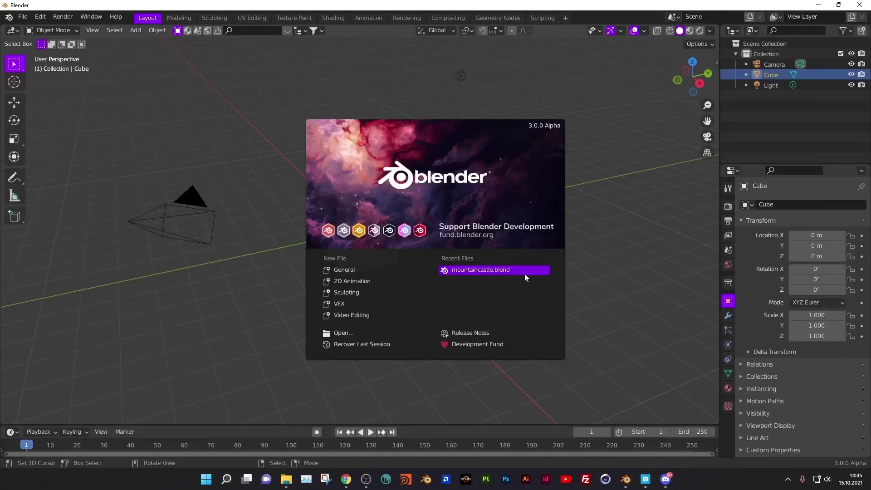
pyautogui.click(525, 275)
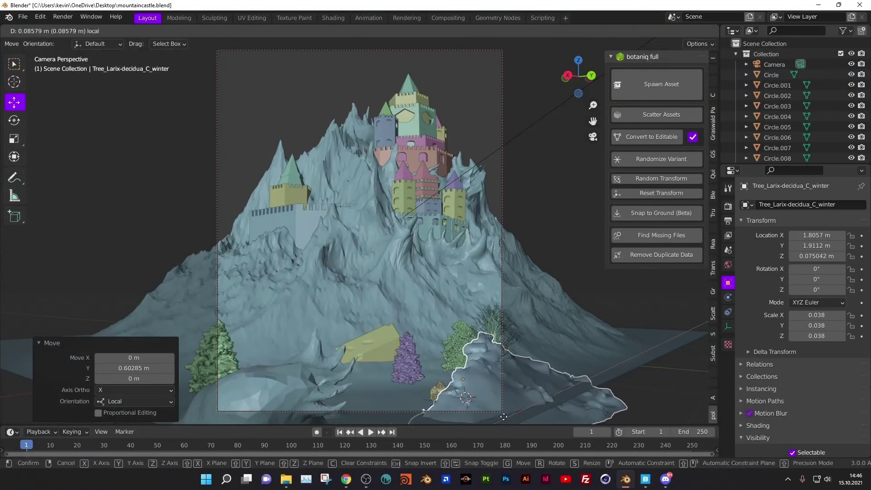
# - Move the tree, snow-cap the tilted block with the Snow add-on, and preview the camera rendered
pyautogui.press('g')
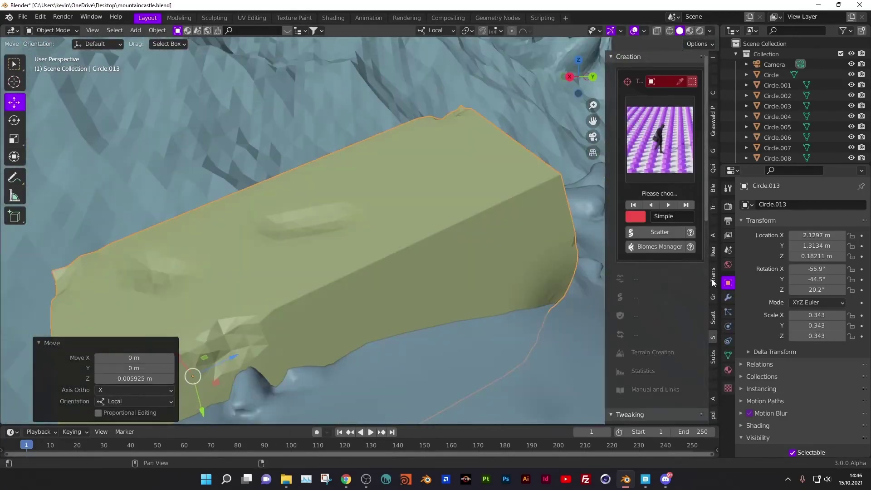
pyautogui.click(714, 340)
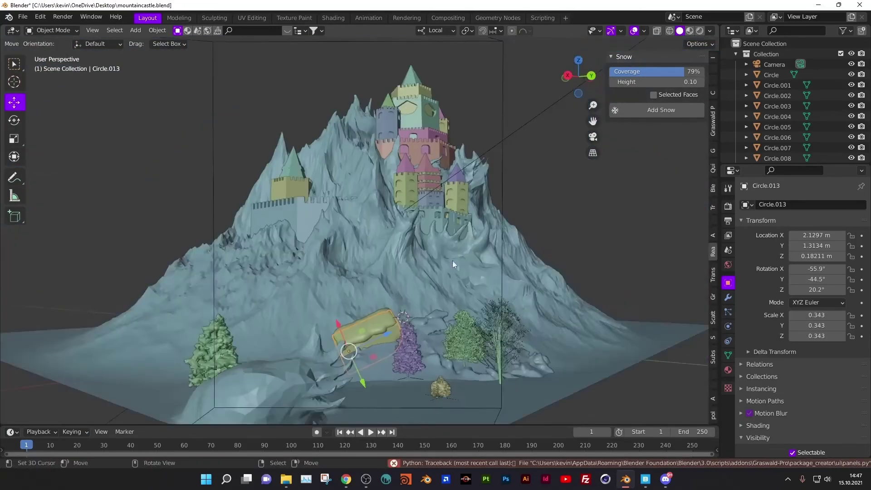
pyautogui.press('KP_0')
pyautogui.click(489, 385)
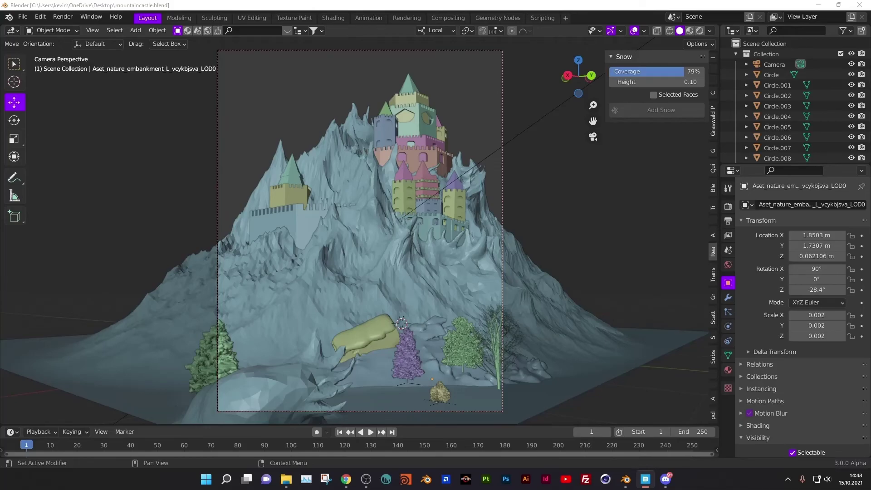
pyautogui.click(700, 30)
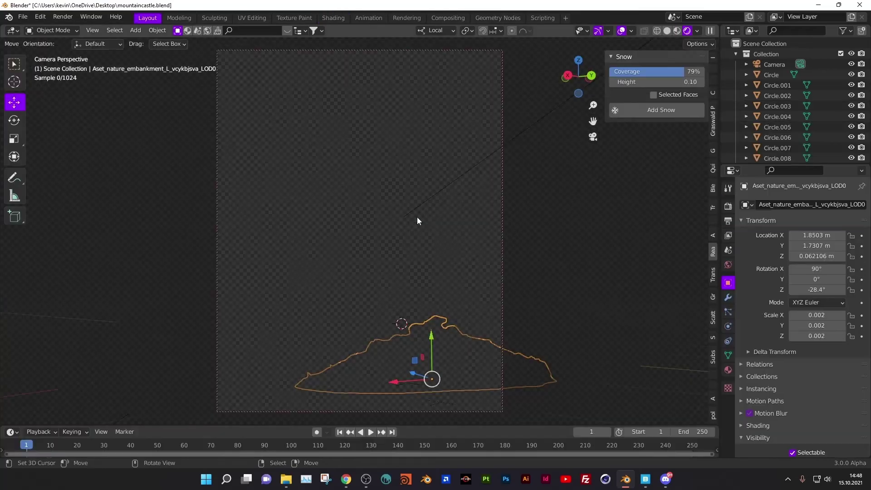
# - Hide selection outlines to judge the render, then quit a background app from the system tray
pyautogui.hotkey('alt', 'a')
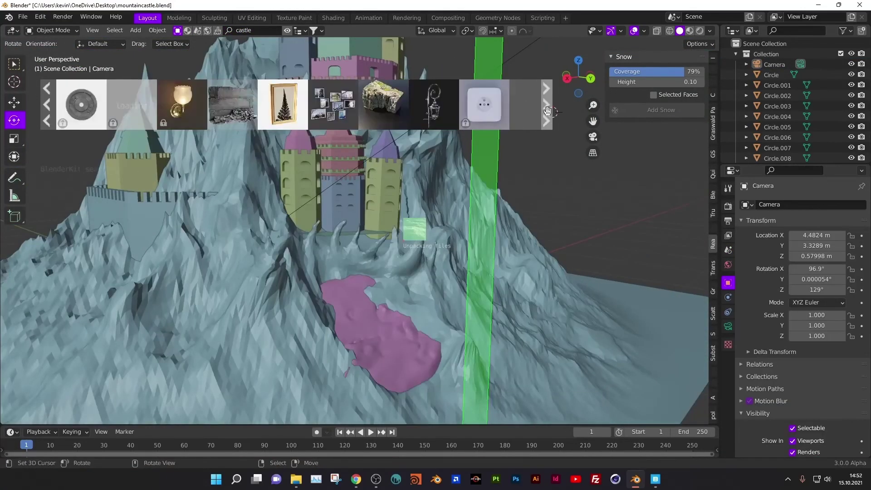
pyautogui.scroll(-3, 334, 125)
pyautogui.scroll(-3, 334, 125)
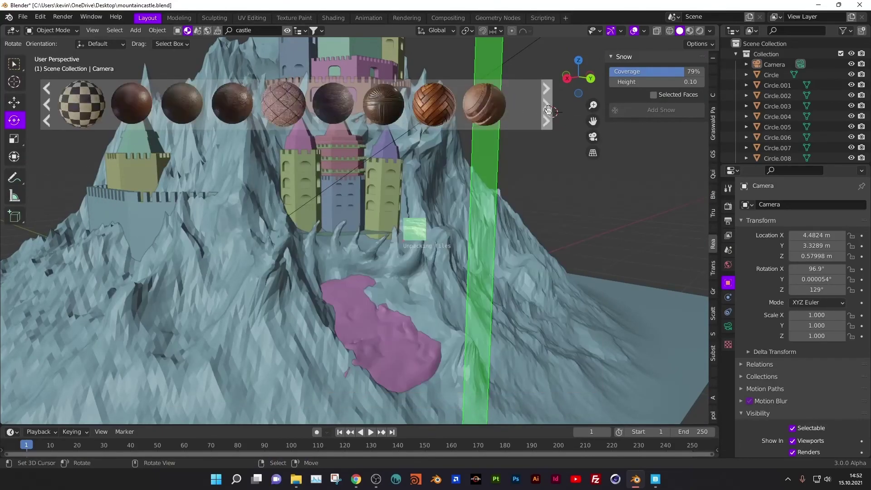
pyautogui.scroll(-3, 334, 125)
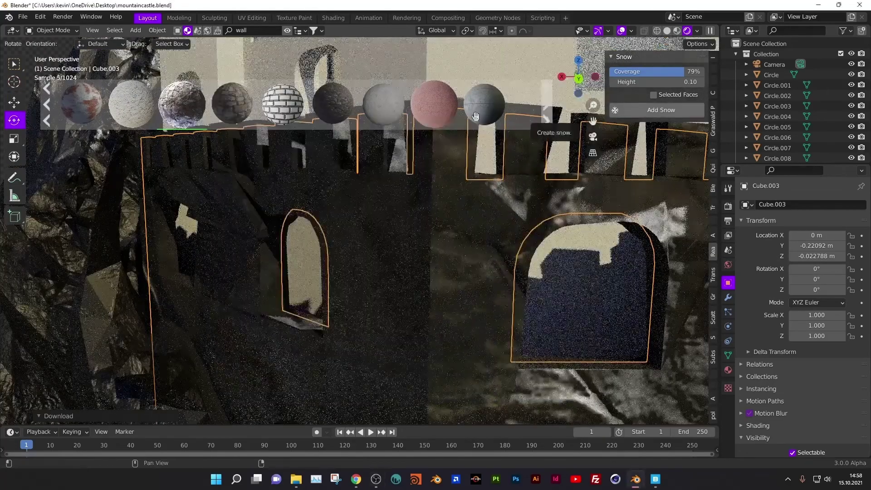
pyautogui.click(788, 480)
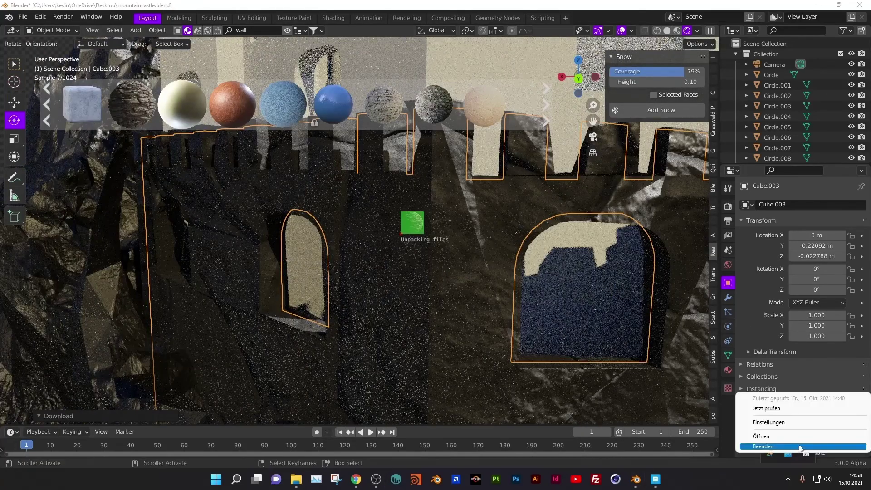
pyautogui.click(799, 447)
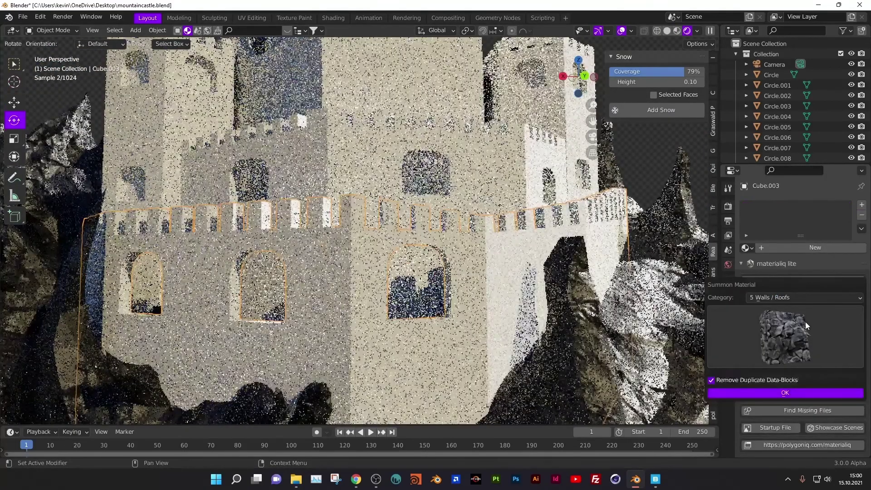
# - Apply the darker 5J_Stonewall_Groutless stone material to the castle walls via materialiq
pyautogui.click(805, 323)
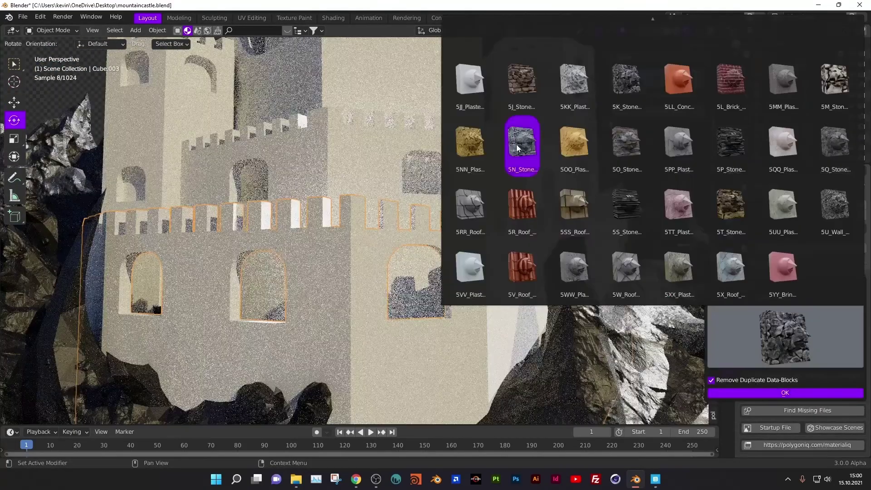
pyautogui.click(521, 141)
pyautogui.click(816, 397)
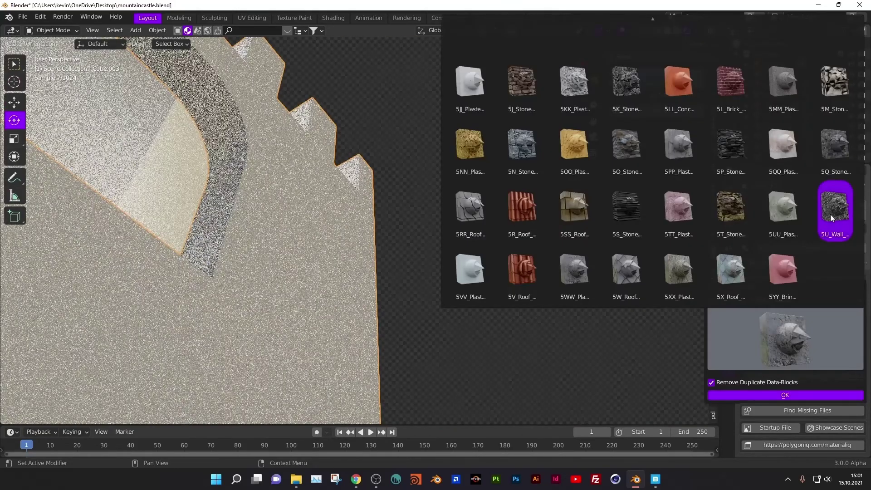
pyautogui.click(830, 214)
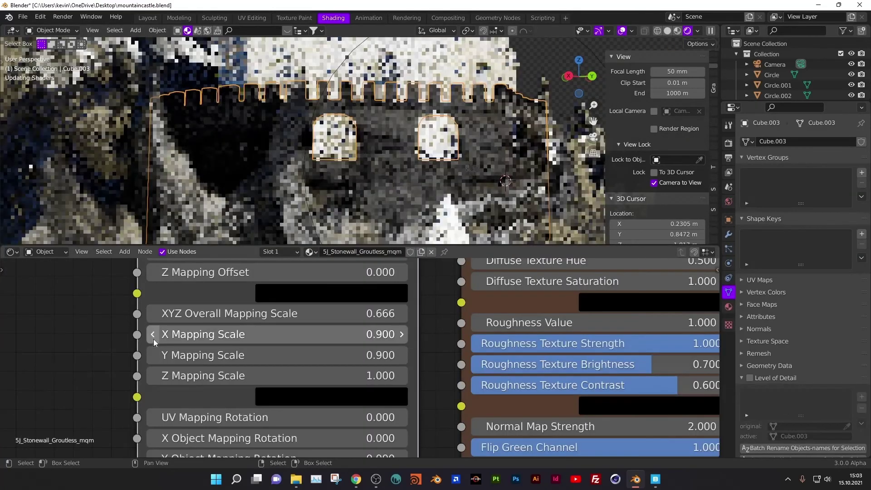
# - Set the wall texture's Mapping scale to 0.3, 0.3 and Z 1.8 stepped down, then select another wall
pyautogui.doubleClick(154, 339)
pyautogui.write('0.3')
pyautogui.press('Tab')
pyautogui.write('0.3')
pyautogui.doubleClick(273, 375)
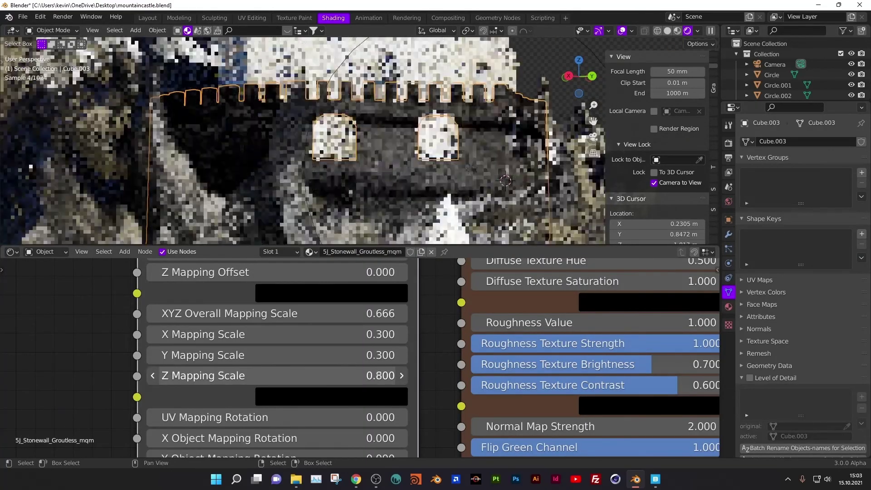
pyautogui.write('1.8')
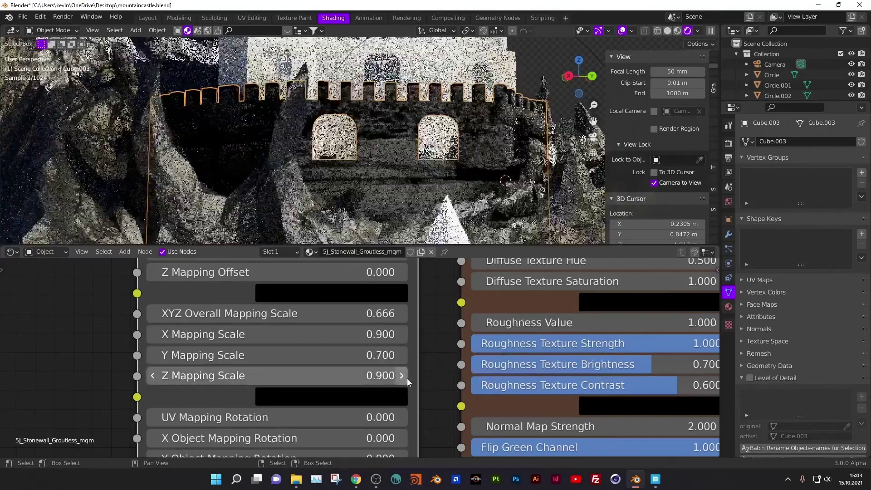
pyautogui.click(401, 334)
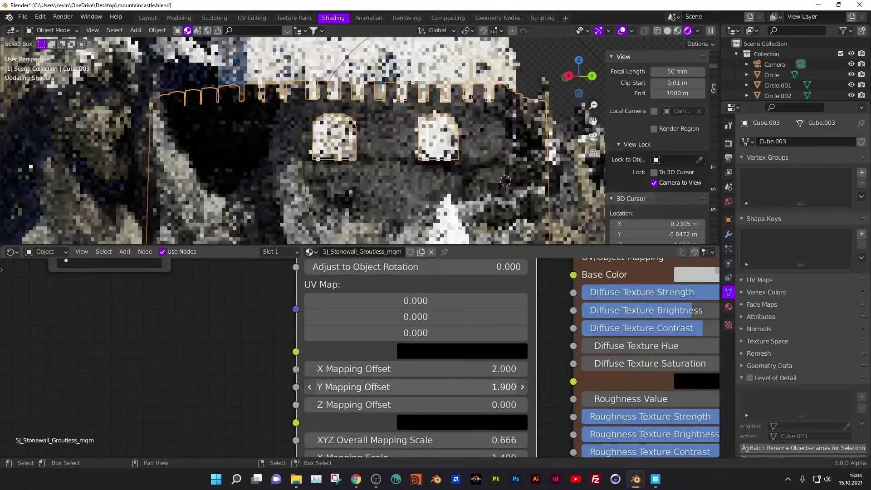
pyautogui.click(378, 197)
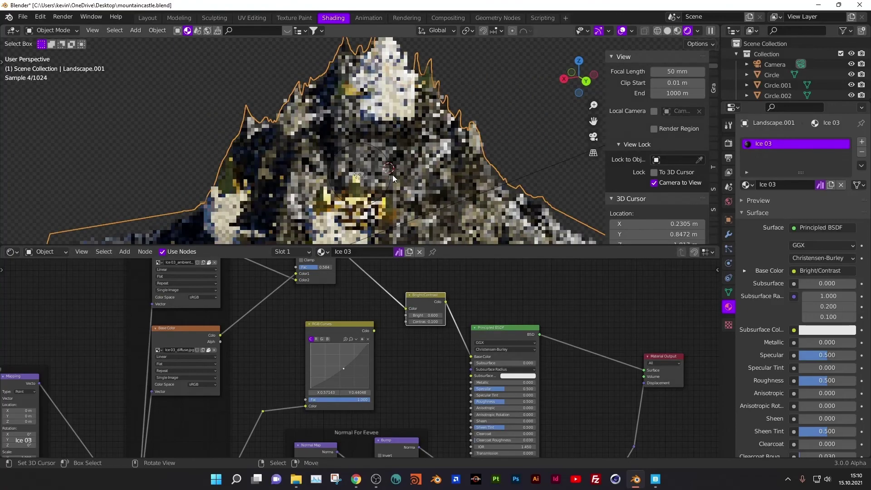
# - Select the sun light and apply a new materialiq world background to the scene
pyautogui.click(372, 160)
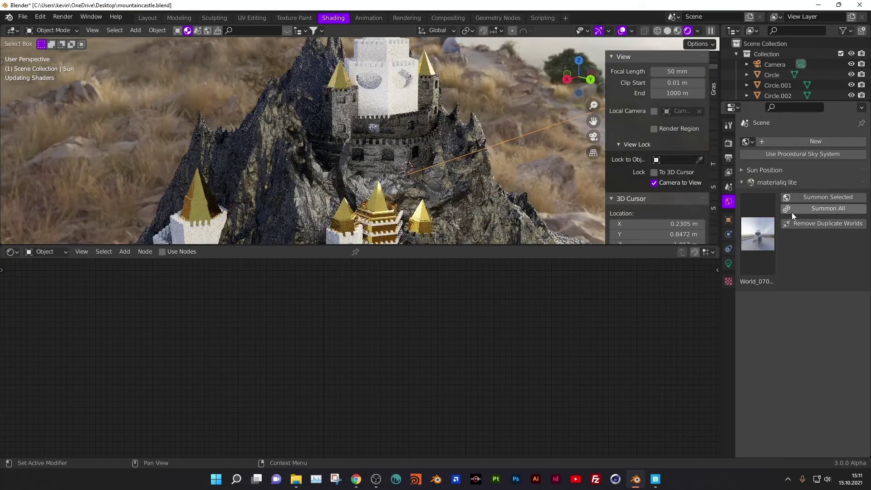
pyautogui.click(791, 211)
pyautogui.click(802, 154)
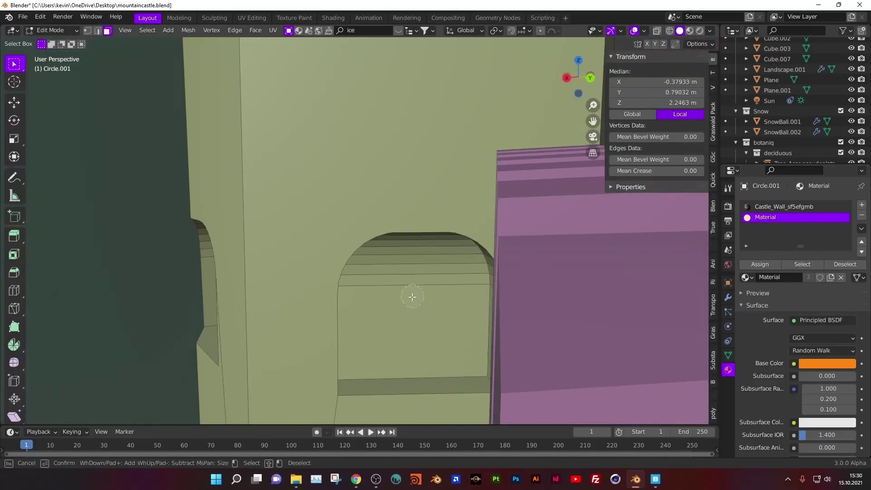
# - Assign the orange material to the window faces and select the linked arched window faces
pyautogui.click(755, 265)
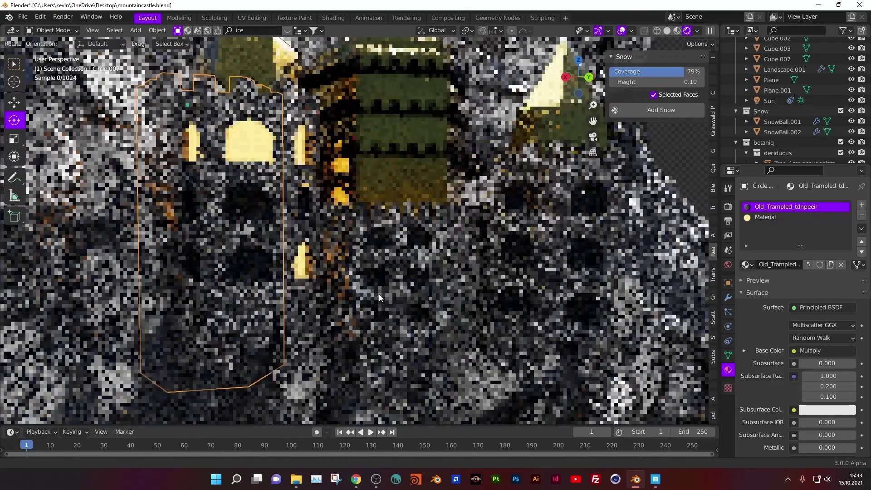
pyautogui.press('l')
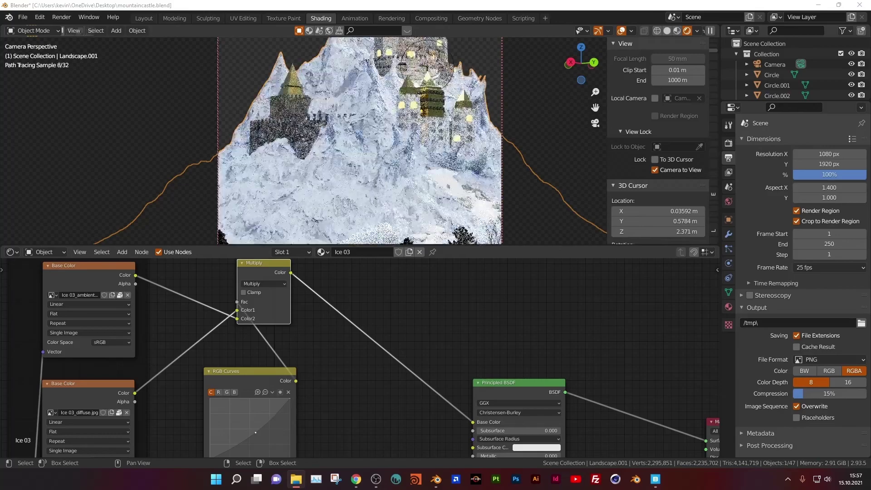
# - Set the Ice 03 shader's Displacement Midlevel to 0.600
pyautogui.moveTo(380, 431)
pyautogui.mouseDown(button='middle')
pyautogui.moveTo(473, 340)
pyautogui.moveTo(419, 320)
pyautogui.mouseUp(button='middle')
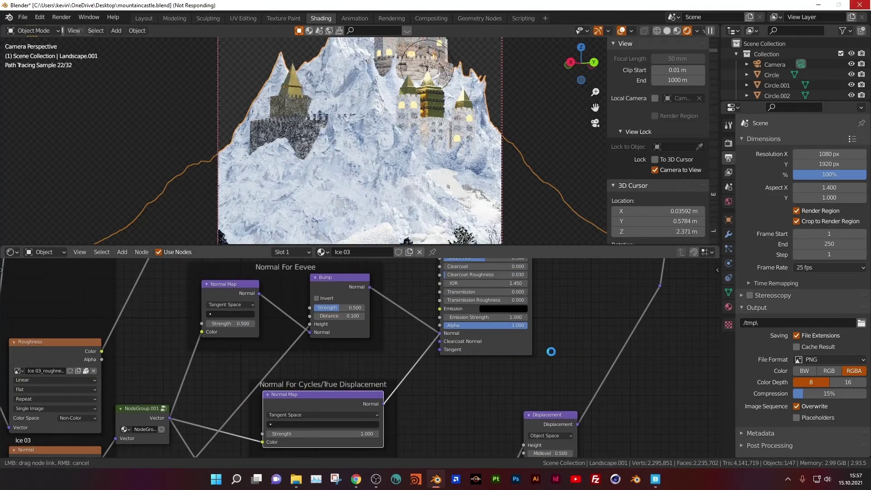
pyautogui.moveTo(550, 352); pyautogui.dragTo(552, 237, button='middle')
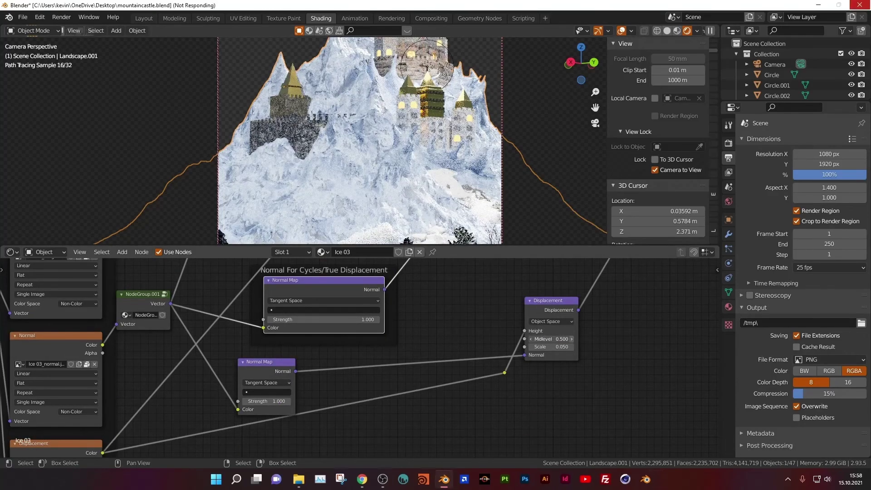
pyautogui.click(571, 339)
pyautogui.click(728, 143)
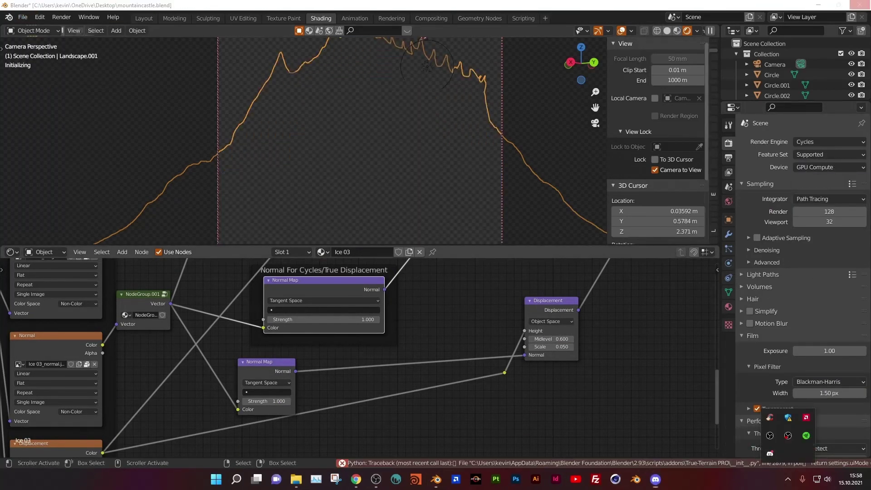
# - Undo the world change, restoring 180° rotation and 0.150 strength
pyautogui.moveTo(644, 344); pyautogui.dragTo(547, 431, button='middle')
pyautogui.scroll(-5, 798, 272)
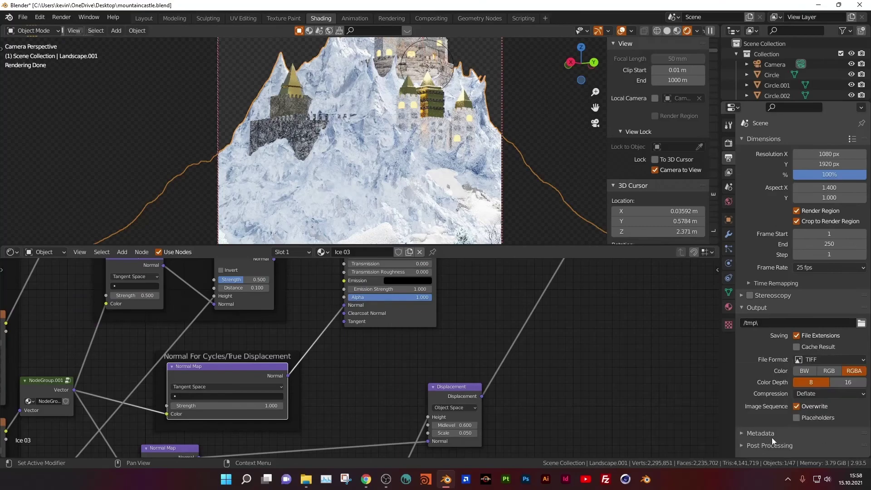
pyautogui.scroll(-5, 798, 272)
pyautogui.scroll(-5, 798, 272)
pyautogui.click(729, 201)
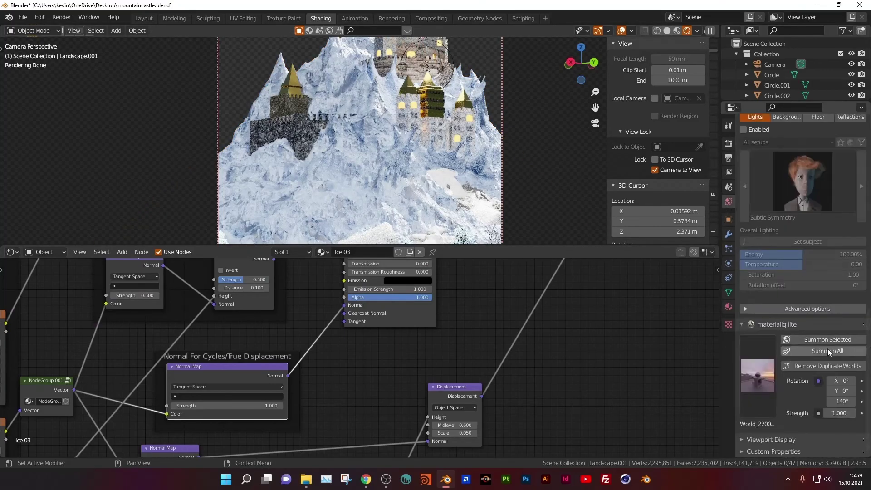
pyautogui.hotkey('ctrl', 'z')
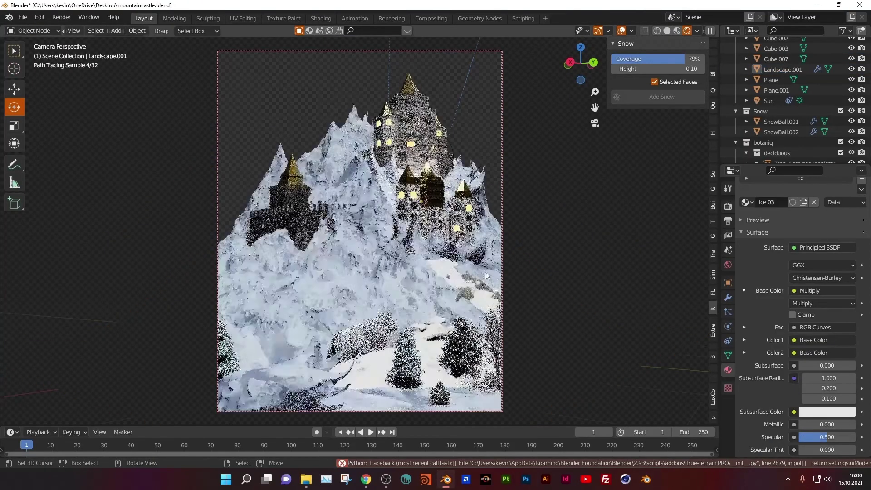
# - Apply the Stone Slate Wall material to castle wall Cube.003 via materialiq
pyautogui.click(359, 200)
pyautogui.moveTo(360, 200); pyautogui.dragTo(408, 235, button='middle')
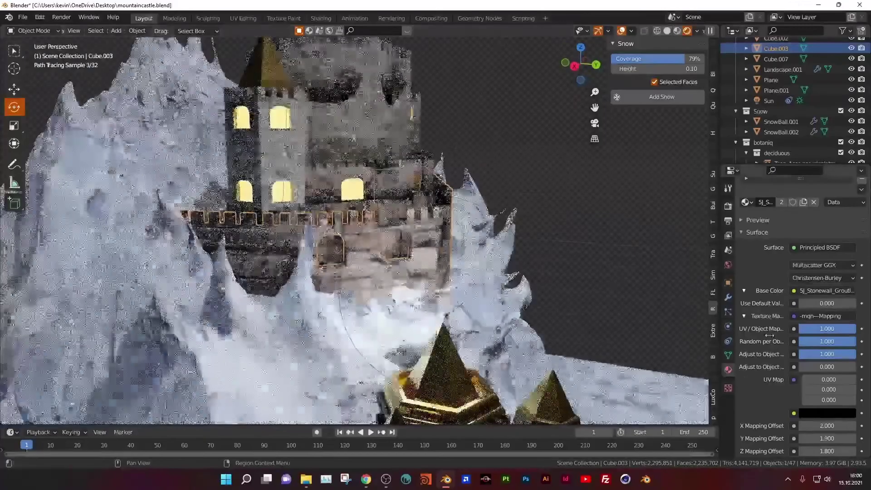
pyautogui.click(472, 272)
pyautogui.click(791, 328)
pyautogui.click(786, 455)
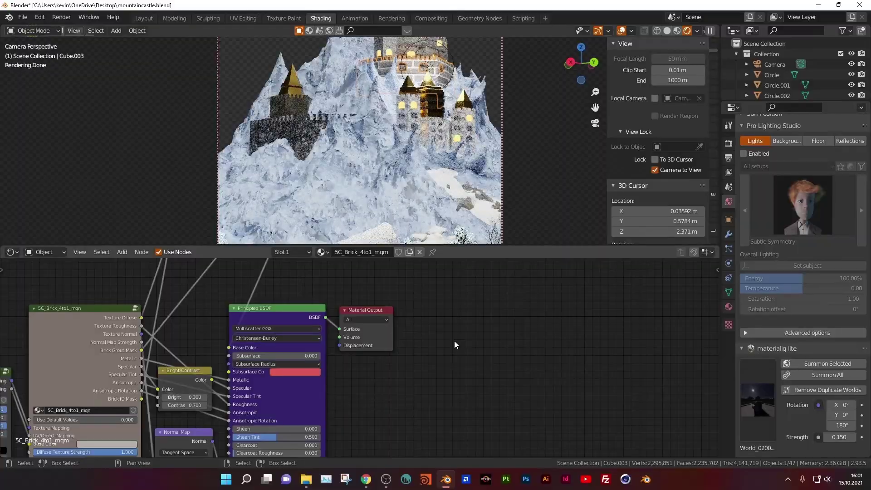
# - Scale the wall texture's Mapping node to 2.9, 2.7 and 0.4
pyautogui.moveTo(454, 341); pyautogui.dragTo(621, 336, button='middle')
pyautogui.scroll(5, 244, 410)
pyautogui.keyDown('ctrl'); pyautogui.scroll(-1, 363, 307); pyautogui.keyUp('ctrl')
pyautogui.keyDown('ctrl'); pyautogui.scroll(-7, 363, 282); pyautogui.keyUp('ctrl')
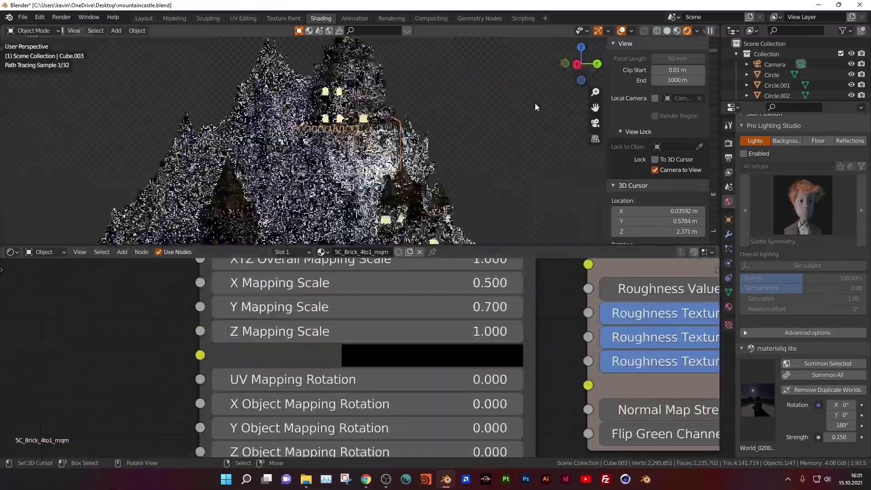
pyautogui.keyDown('ctrl'); pyautogui.scroll(8, 487, 332); pyautogui.keyUp('ctrl')
pyautogui.keyDown('ctrl'); pyautogui.scroll(-11, 488, 331); pyautogui.keyUp('ctrl')
pyautogui.moveTo(487, 328); pyautogui.dragTo(513, 329)
pyautogui.scroll(-3, 373, 107)
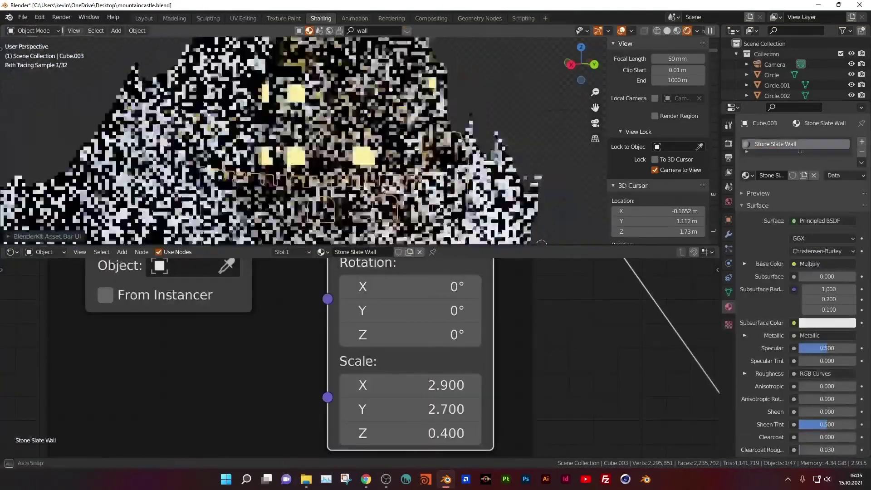
# - Bring up the Link/Transfer Data menu for the selected towers and stone-wall object
pyautogui.hotkey('ctrl', 'l')
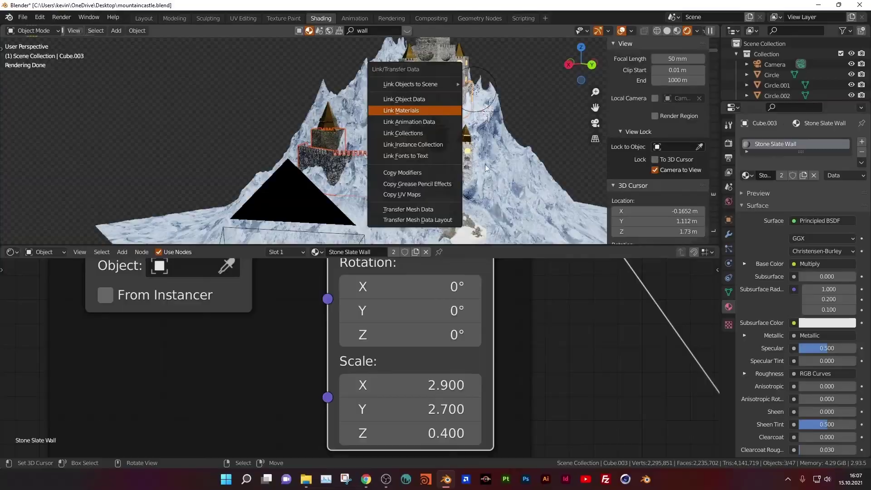
pyautogui.click(438, 117)
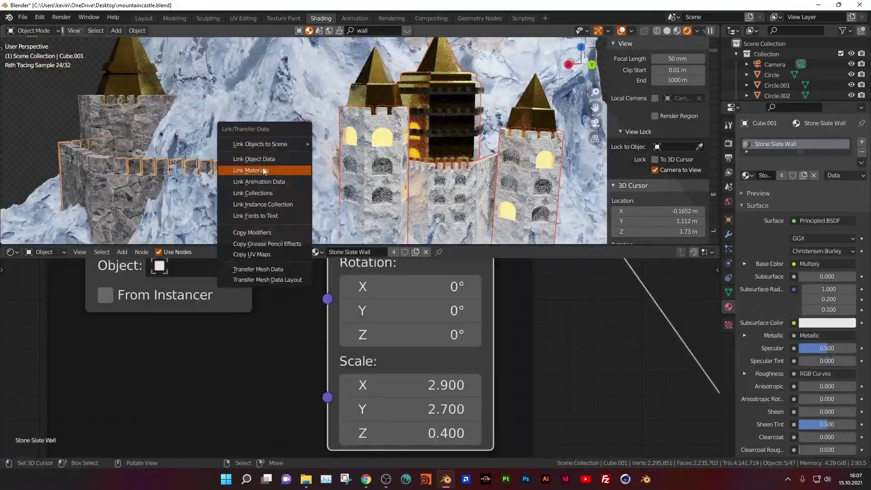
# - Link Stone Slate Wall to the towers, then select Circle.011's ring faces in Edit Mode
pyautogui.press('Return')
pyautogui.click(406, 155)
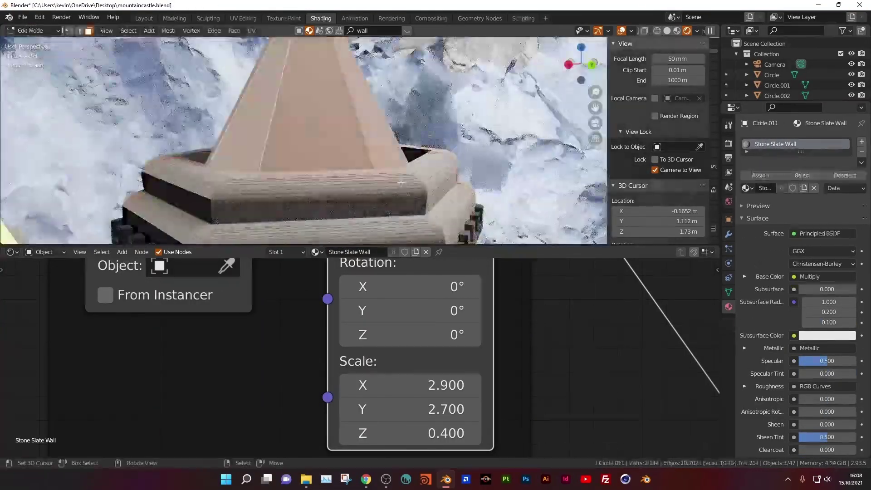
pyautogui.press('Tab')
pyautogui.moveTo(266, 47); pyautogui.dragTo(435, 158)
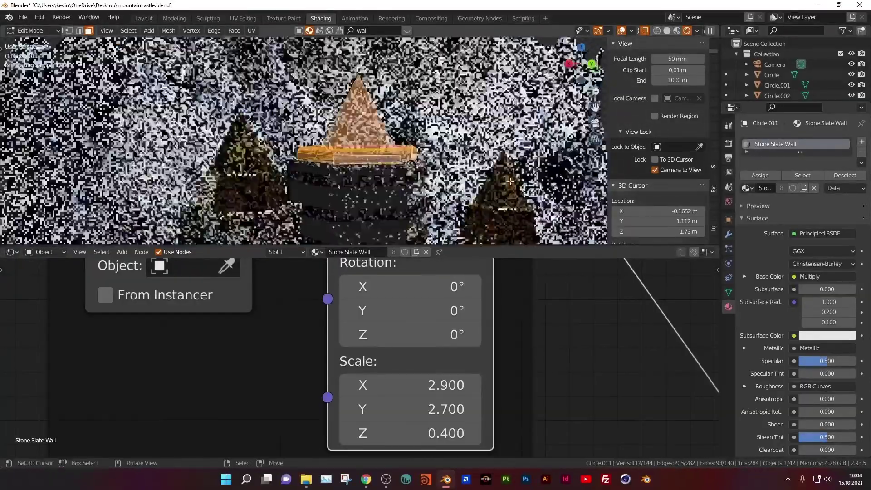
# - Give the ring faces a second slot with the 0l_Gold_mqm gold material and exit Edit Mode
pyautogui.click(862, 142)
pyautogui.click(746, 211)
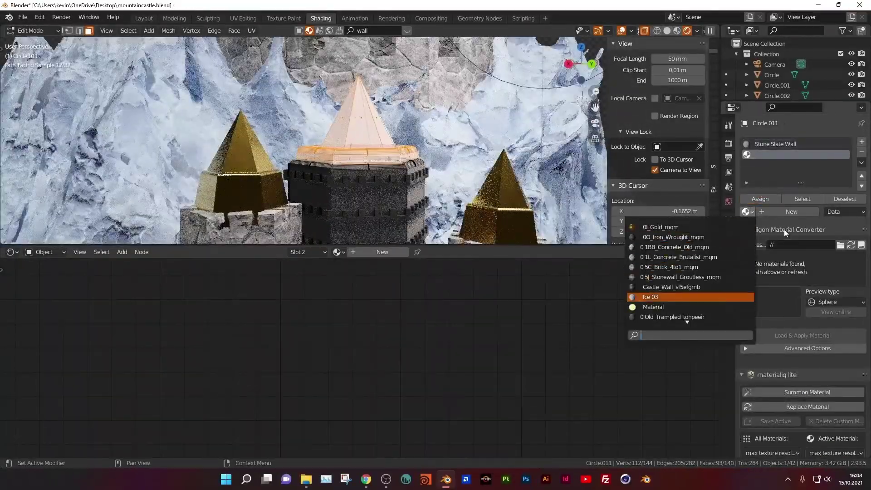
pyautogui.click(650, 297)
pyautogui.click(746, 212)
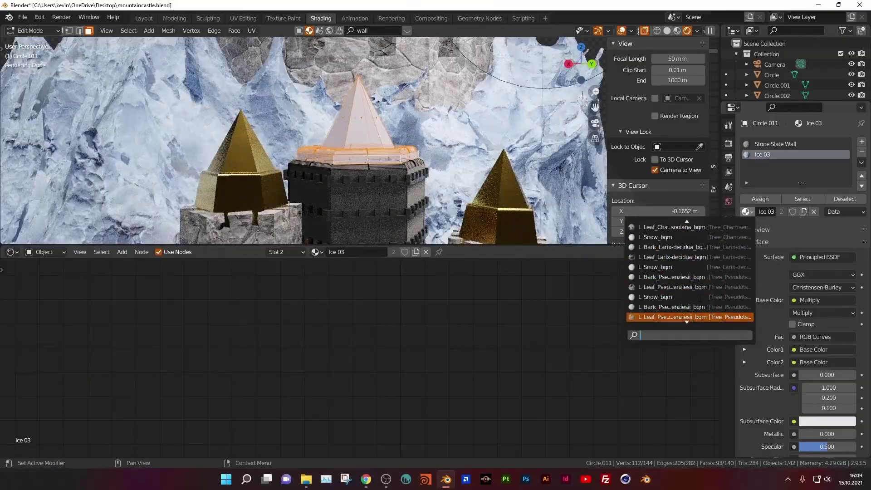
pyautogui.scroll(5, 700, 298)
pyautogui.scroll(10, 700, 299)
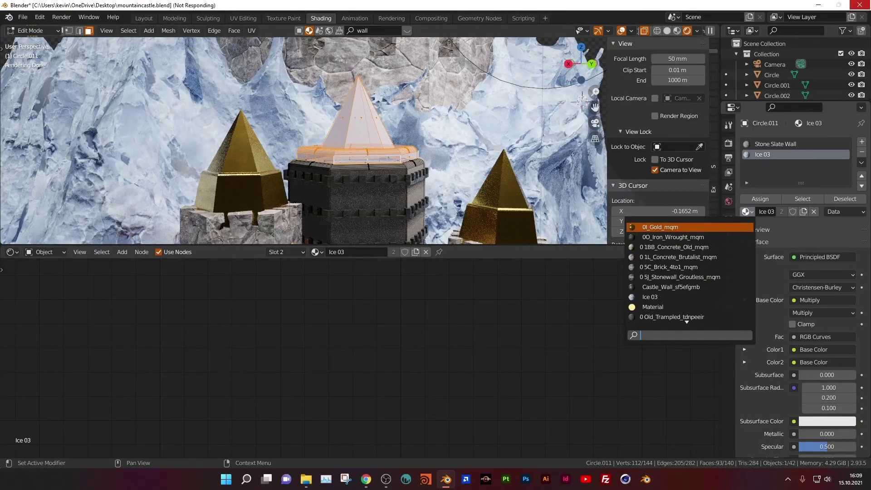
pyautogui.click(660, 227)
pyautogui.press('Tab')
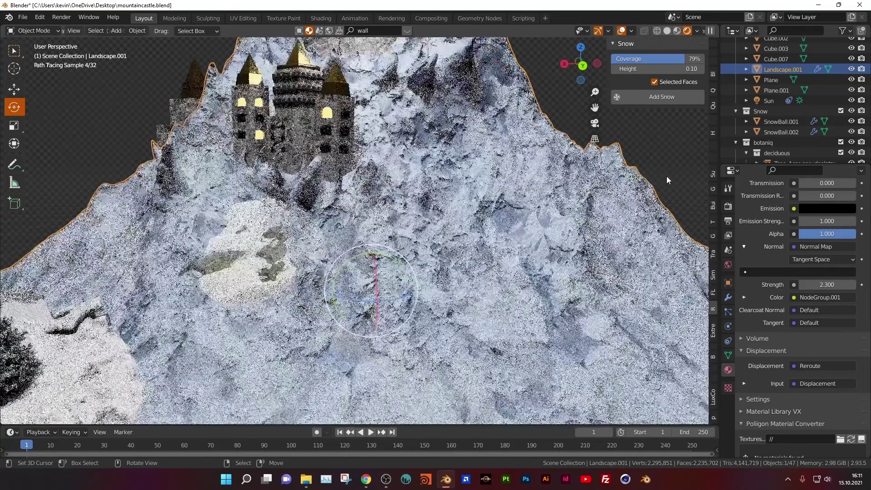
# - Search BlenderKit for 'snow mountain' materials and drag a snowy result into the scene
pyautogui.click(666, 176)
pyautogui.write('snow mou')
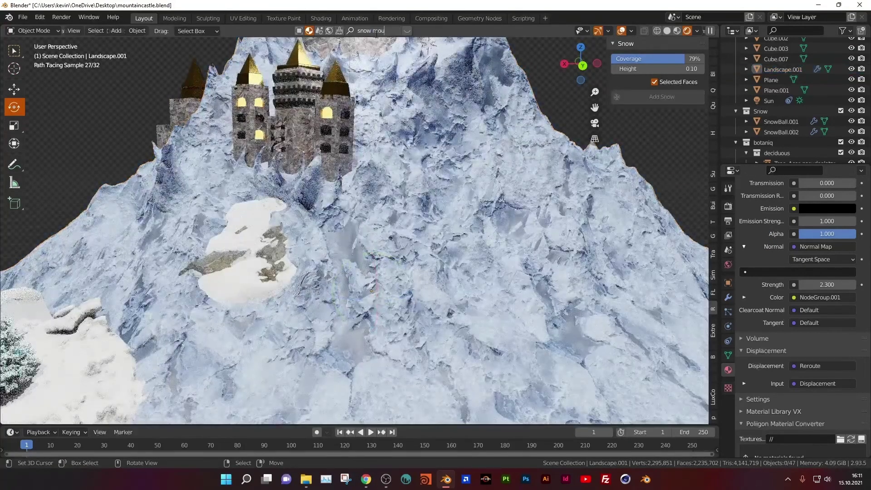
pyautogui.write('ntain')
pyautogui.press('Return')
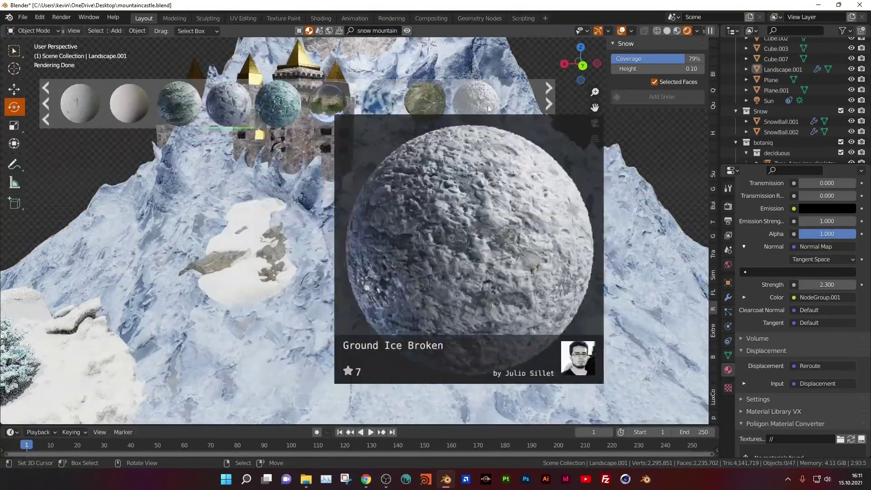
pyautogui.moveTo(489, 108); pyautogui.dragTo(545, 278)
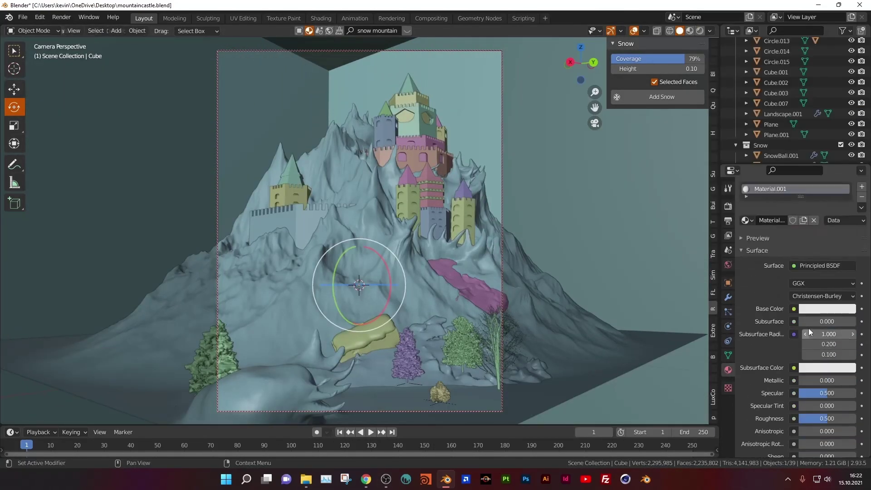
# - In rendered shading, add a light and move it into position in the scene
pyautogui.click(700, 31)
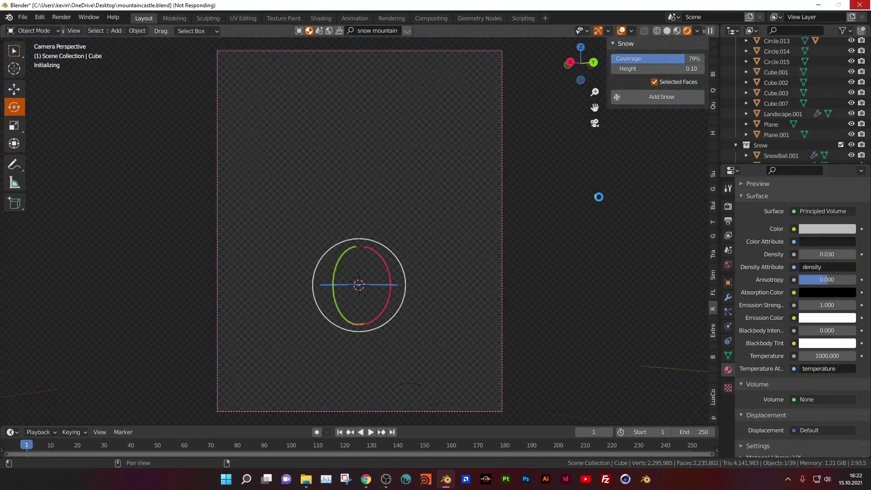
pyautogui.scroll(2, 839, 313)
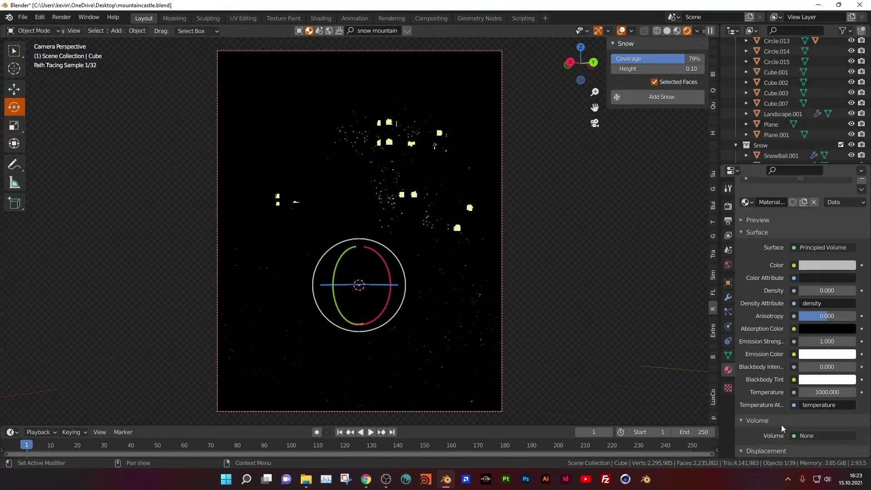
pyautogui.moveTo(758, 356); pyautogui.dragTo(516, 296, button='middle')
pyautogui.hotkey('shift', 'a')
pyautogui.press('Escape')
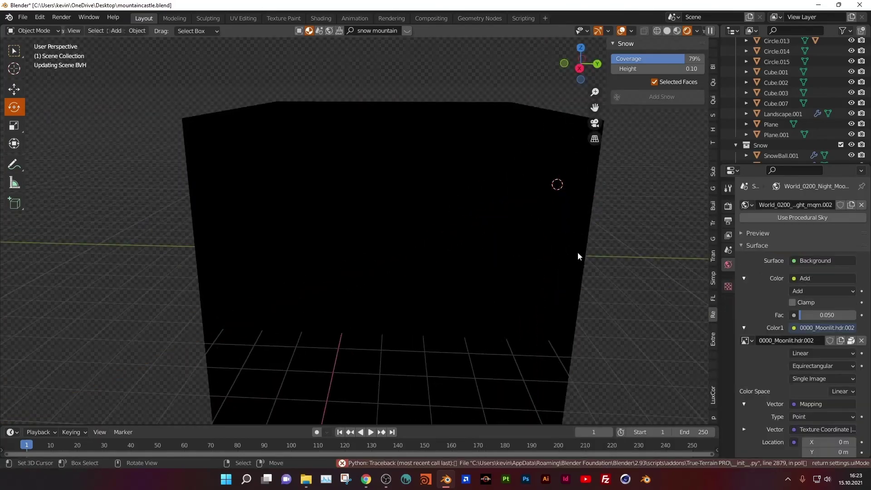
pyautogui.press('g')
pyautogui.click(476, 259)
pyautogui.press('g')
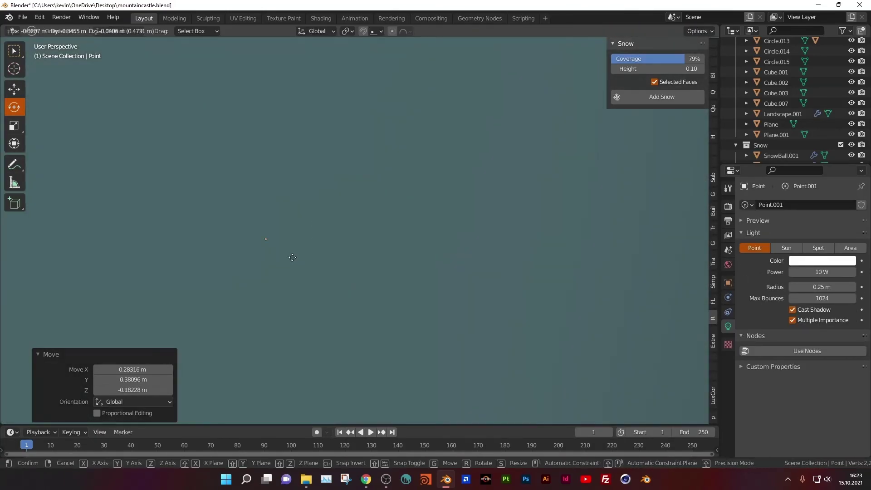
pyautogui.click(671, 226)
pyautogui.press('KP_0')
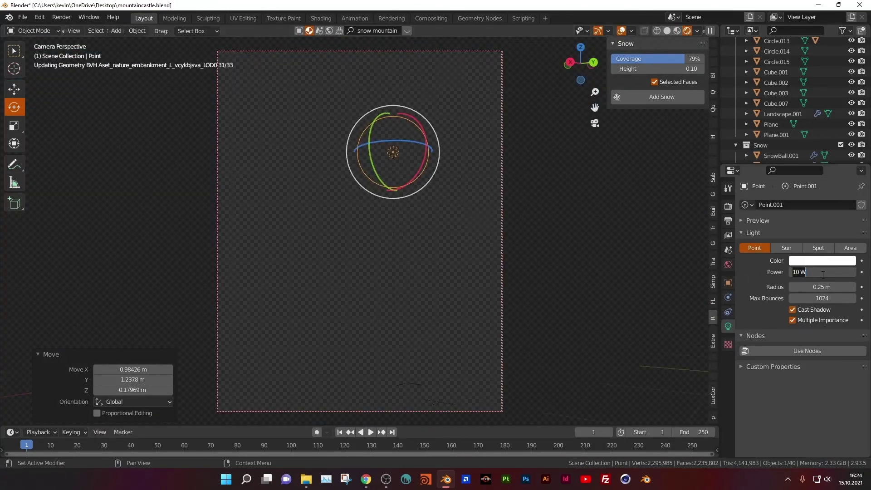
pyautogui.press('Return')
# - Turn the light into an enlarged area light and apply the water material to the enclosing cube
pyautogui.click(850, 248)
pyautogui.press('s')
pyautogui.click(646, 257)
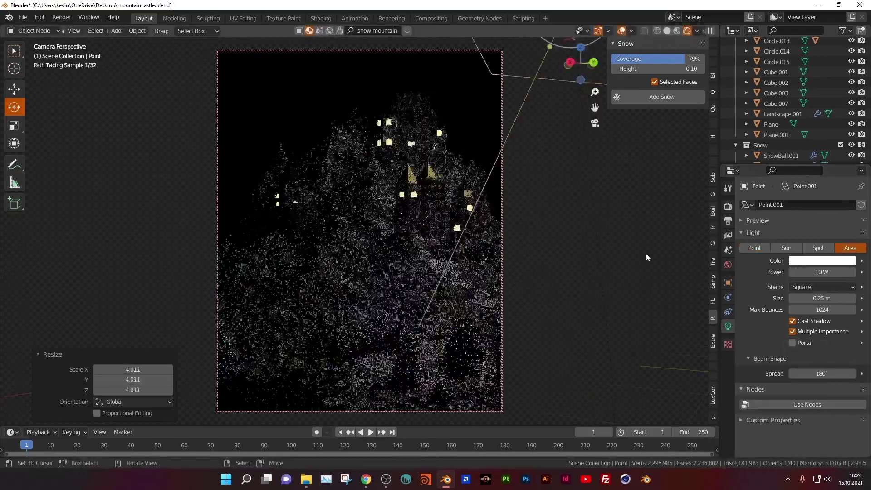
pyautogui.click(358, 285)
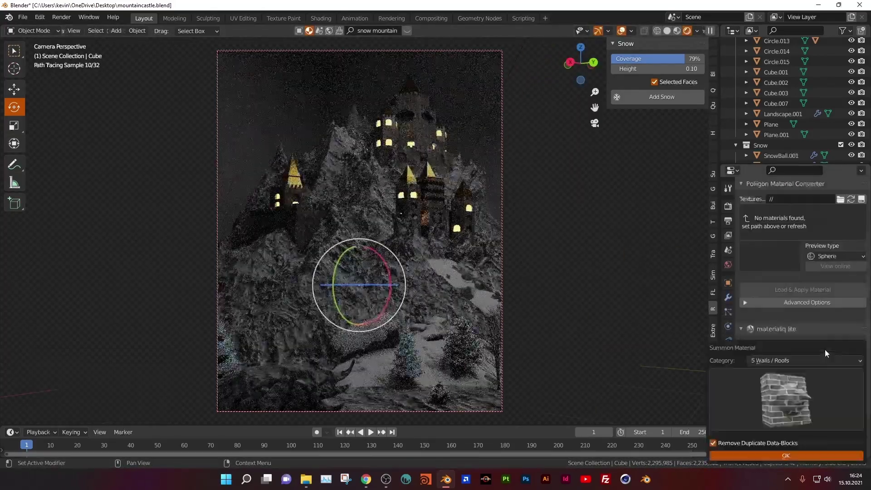
pyautogui.keyDown('ctrl'); pyautogui.scroll(-2, 825, 358); pyautogui.keyUp('ctrl')
pyautogui.click(780, 454)
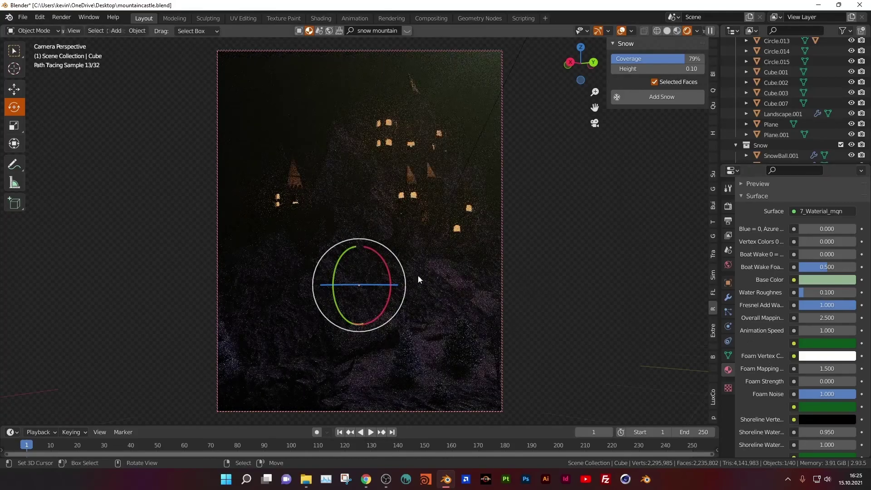
# - Aim the light at the castle, scale it up slightly and set its power to 650 W
pyautogui.moveTo(418, 278)
pyautogui.mouseDown(button='middle')
pyautogui.moveTo(385, 206)
pyautogui.moveTo(472, 181)
pyautogui.moveTo(617, 181)
pyautogui.moveTo(451, 162)
pyautogui.mouseUp(button='middle')
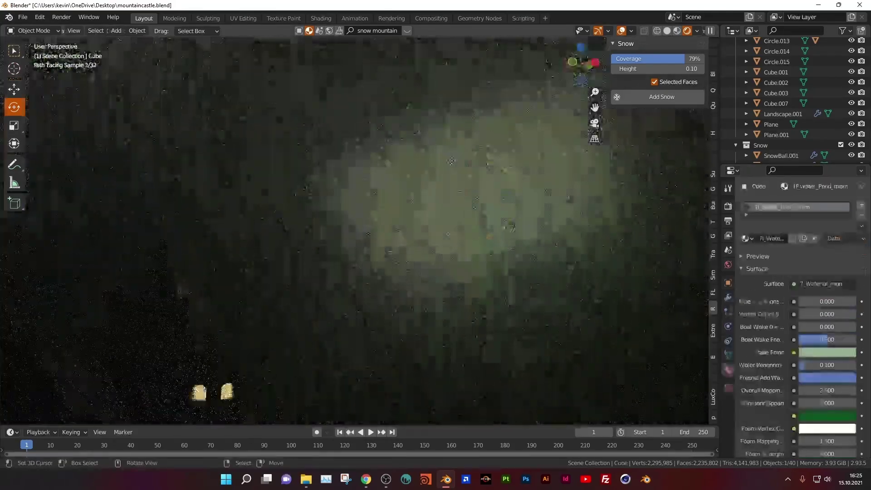
pyautogui.click(349, 223)
pyautogui.moveTo(338, 209); pyautogui.dragTo(347, 200)
pyautogui.press('KP_0')
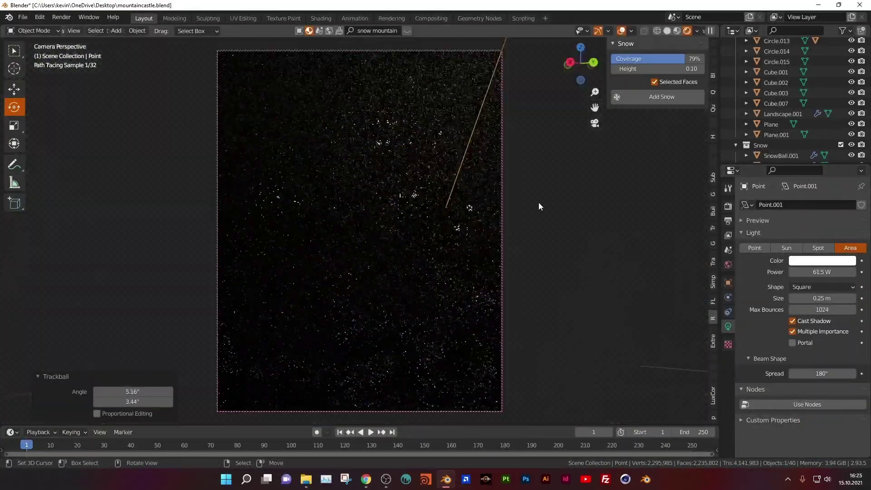
pyautogui.press('s')
pyautogui.click(555, 207)
pyautogui.doubleClick(822, 272)
pyautogui.write('650')
pyautogui.press('Return')
# - Make the spot light near-white and adjust its beam size and blend
pyautogui.click(822, 261)
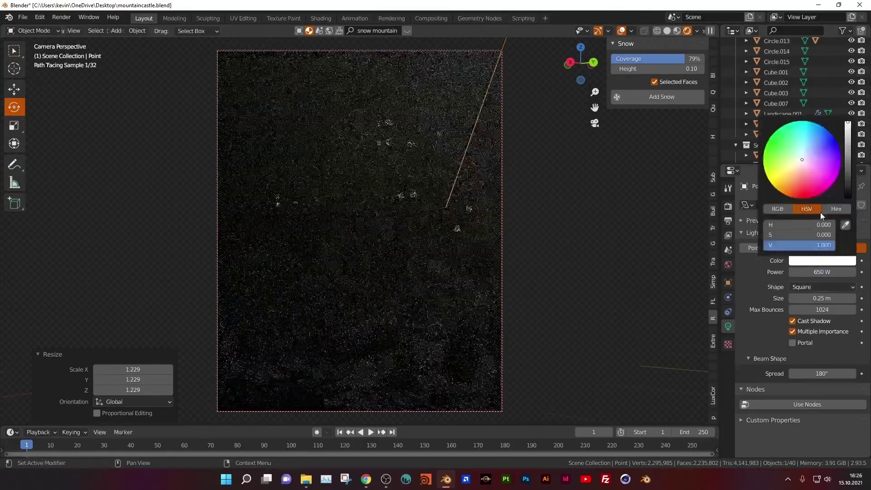
pyautogui.click(802, 162)
pyautogui.click(817, 247)
pyautogui.press('KP_0')
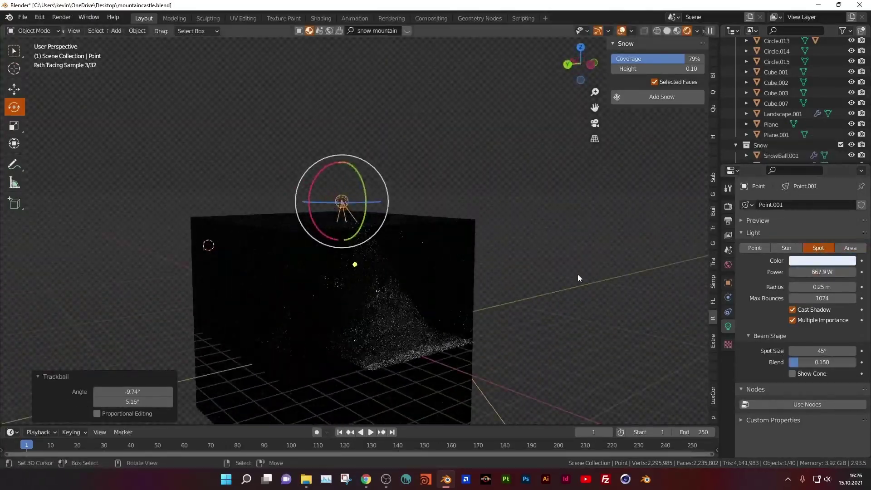
pyautogui.press('KP_0')
pyautogui.press('KP_0')
pyautogui.press('KP_0')
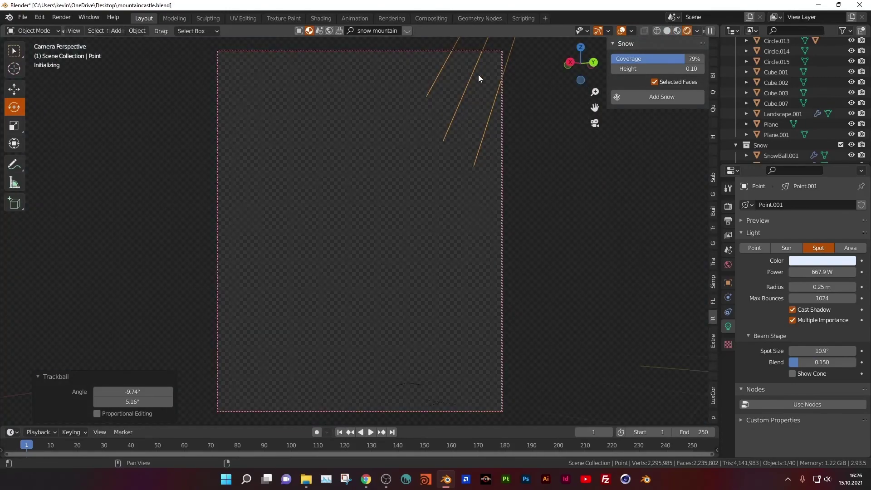
pyautogui.moveTo(822, 350)
pyautogui.mouseDown()
pyautogui.moveTo(839, 350)
pyautogui.moveTo(839, 362)
pyautogui.mouseUp()
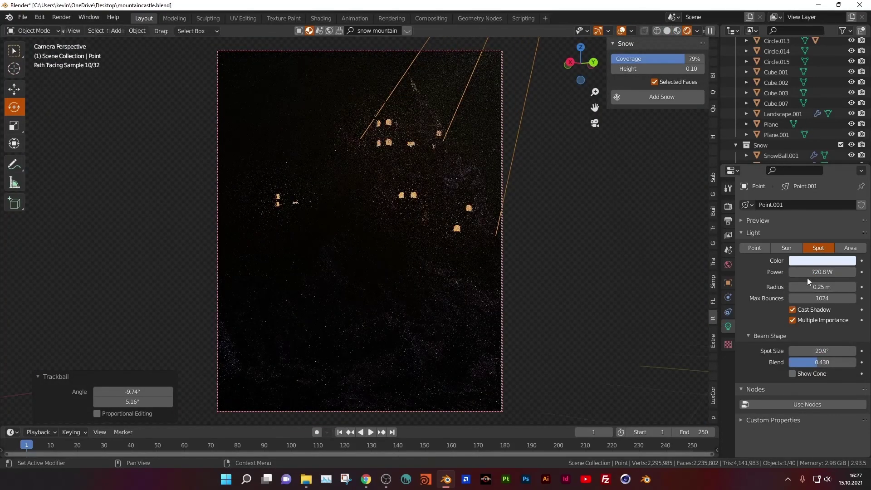
# - Adjust a colour in the water cube's material, then bring up the Render properties
pyautogui.click(344, 82)
pyautogui.click(827, 352)
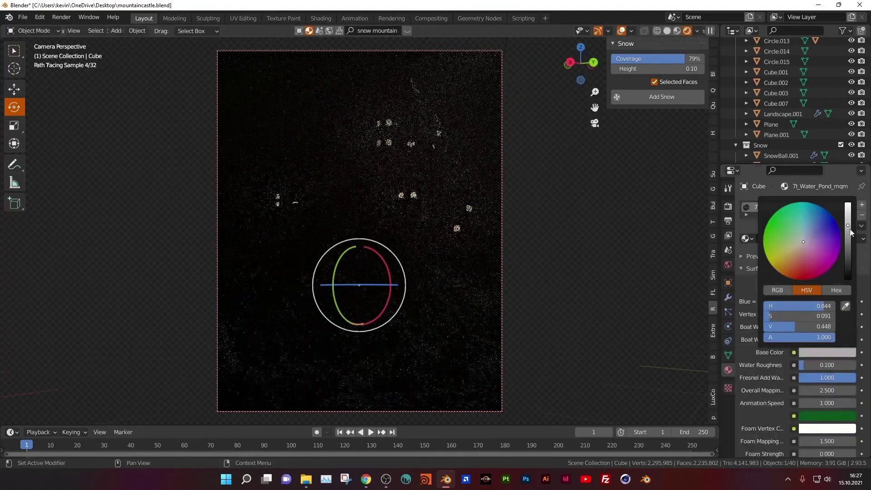
pyautogui.scroll(-15, 817, 318)
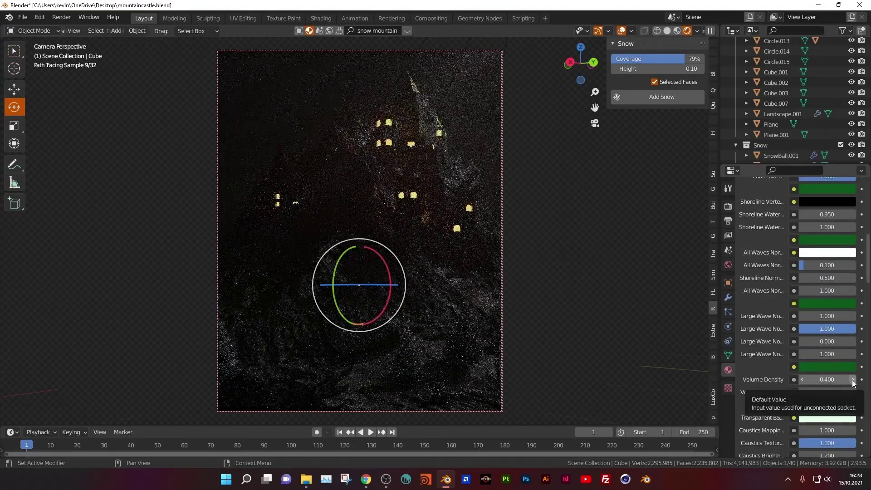
pyautogui.click(728, 206)
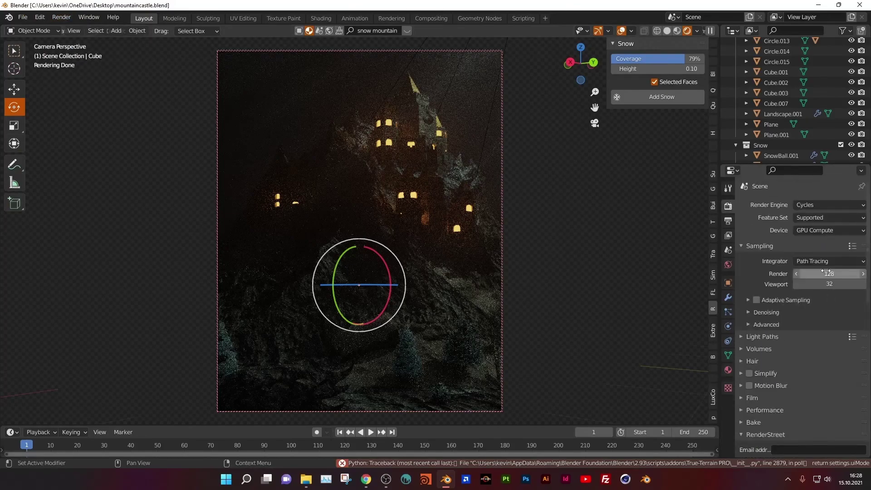
pyautogui.scroll(-4, 798, 257)
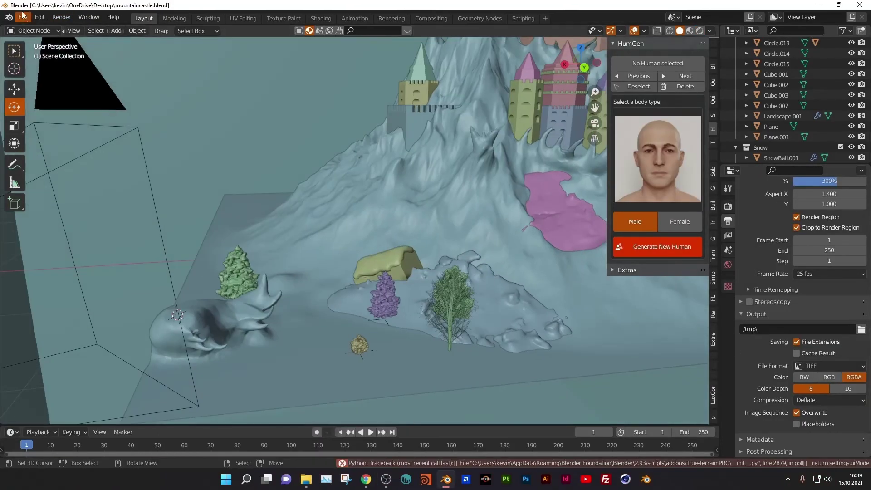
# - Search the asset library for 'camp fire' and drop the Outdoor Fire Place onto the slope
pyautogui.click(22, 17)
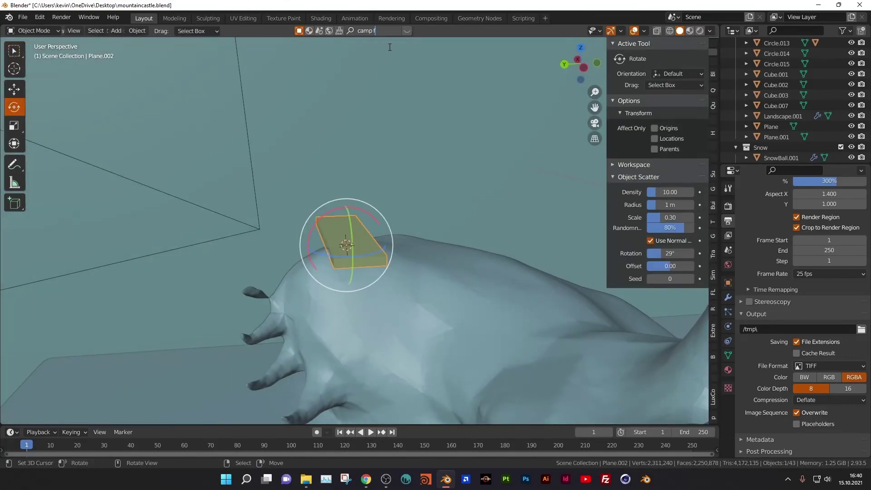
pyautogui.write('ire')
pyautogui.press('Return')
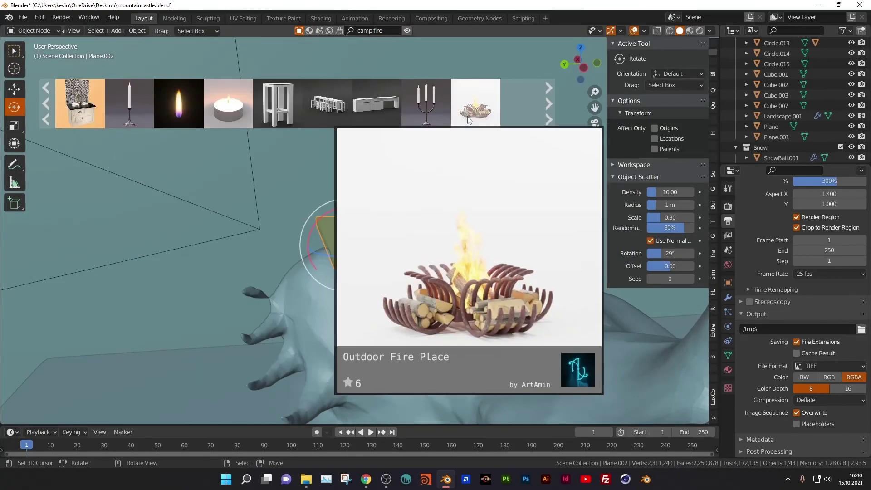
pyautogui.moveTo(468, 120); pyautogui.dragTo(461, 253)
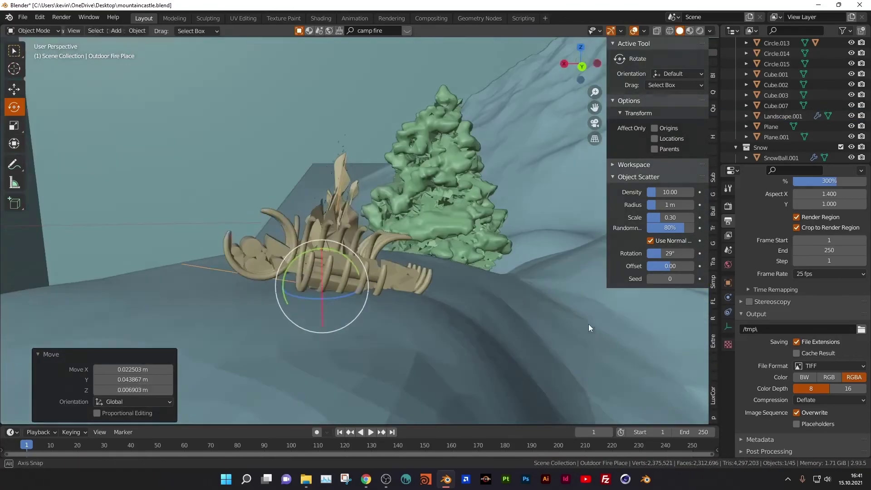
pyautogui.press('KP_0')
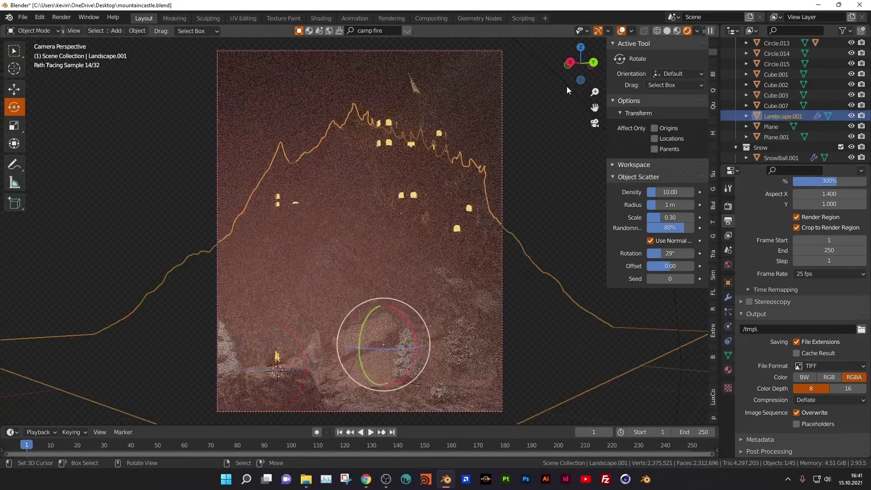
# - Add a point light at the campfire and a winter tree near the bottom of the frame
pyautogui.hotkey('shift', 'a')
pyautogui.click(412, 355)
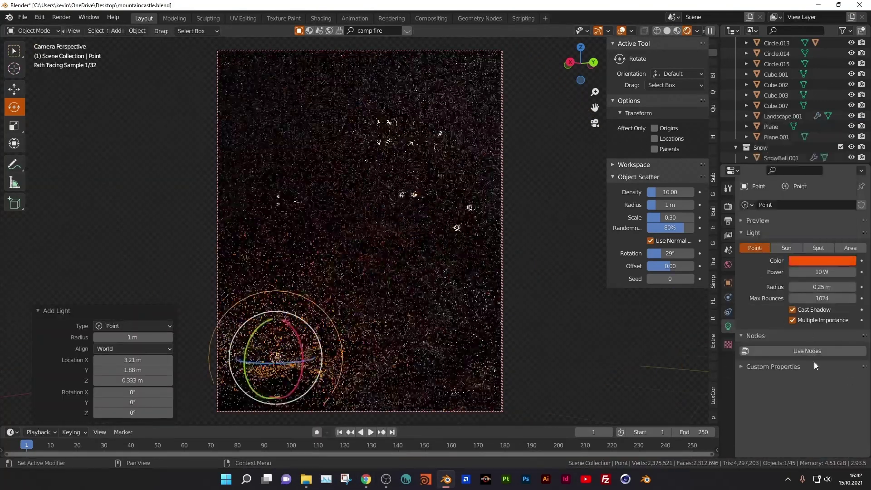
pyautogui.click(540, 348)
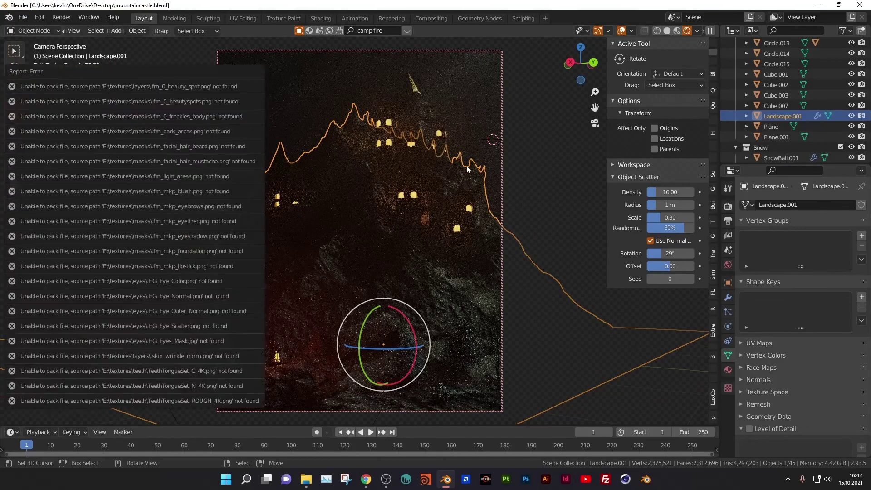
pyautogui.click(468, 259)
pyautogui.click(712, 415)
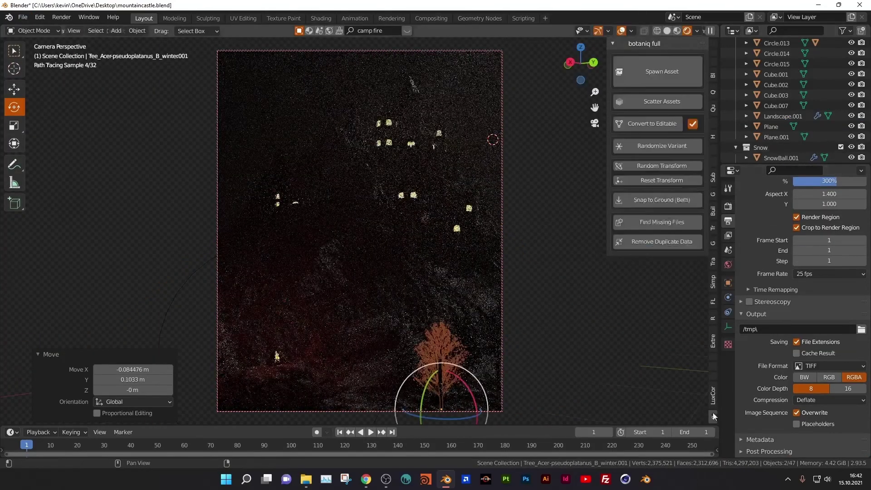
pyautogui.click(395, 171)
pyautogui.moveTo(481, 168)
pyautogui.mouseDown(button='middle')
pyautogui.moveTo(337, 247)
pyautogui.moveTo(435, 168)
pyautogui.mouseUp(button='middle')
# - Add a spot light aimed at the castle with 35 W power, then render the image
pyautogui.hotkey('shift', 'a')
pyautogui.click(538, 195)
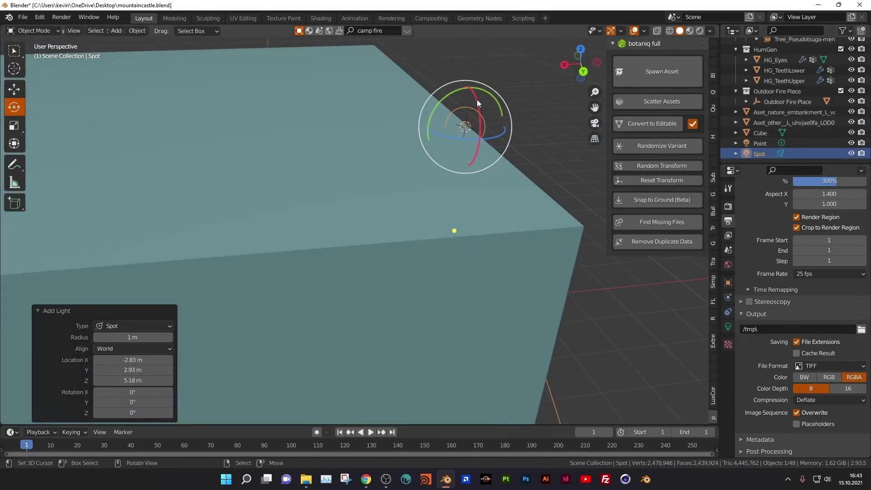
pyautogui.scroll(-5, 454, 227)
pyautogui.press('r')
pyautogui.press('r')
pyautogui.click(408, 170)
pyautogui.click(728, 326)
pyautogui.moveTo(817, 272); pyautogui.dragTo(831, 272)
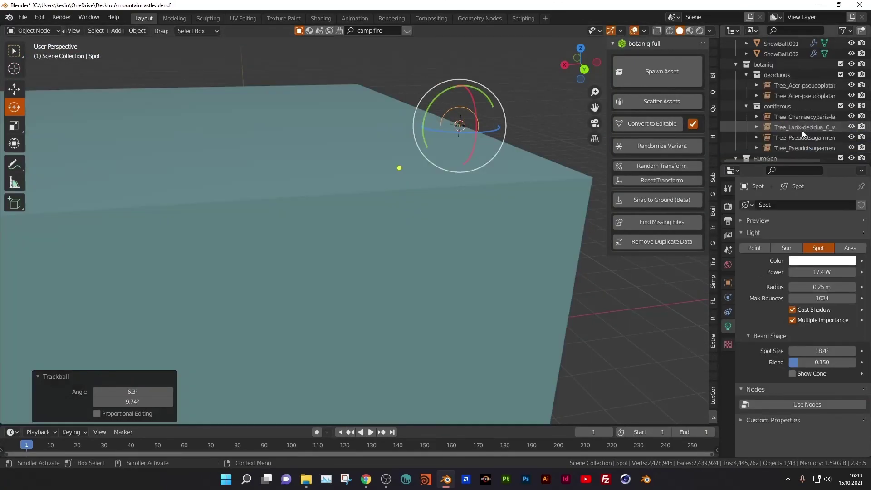
pyautogui.press('KP_0')
pyautogui.rightClick(798, 140)
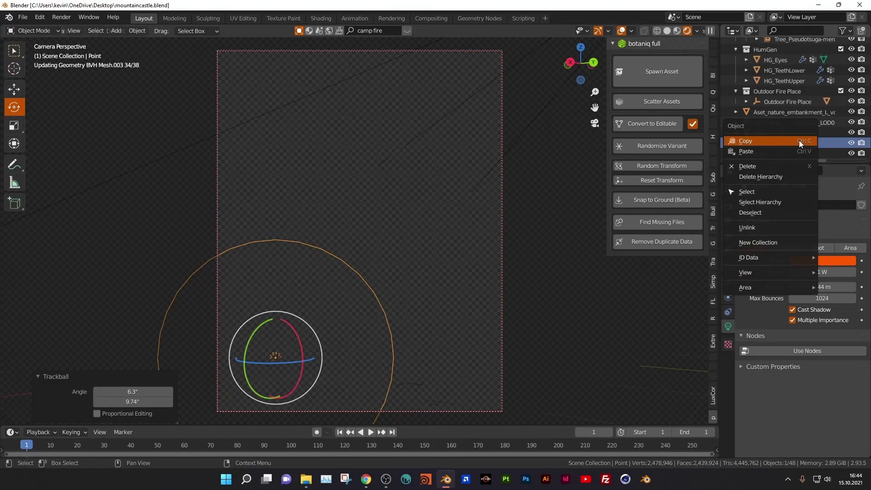
pyautogui.moveTo(807, 272); pyautogui.dragTo(814, 274)
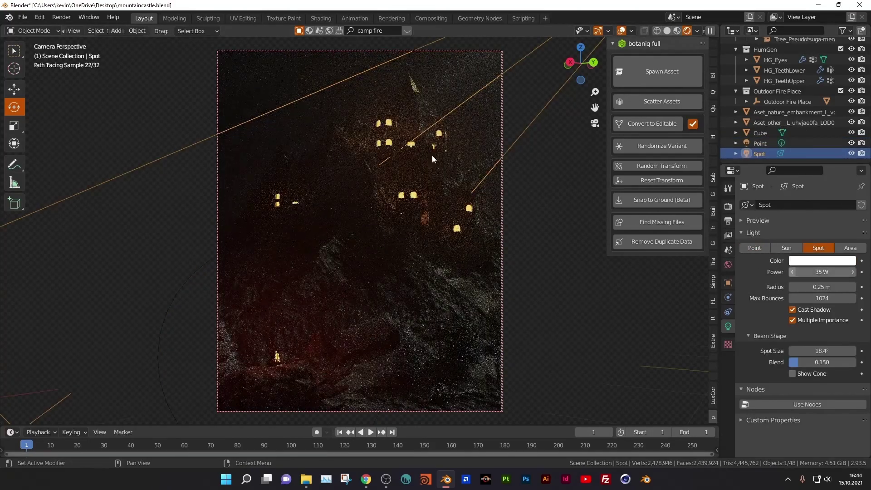
pyautogui.click(61, 16)
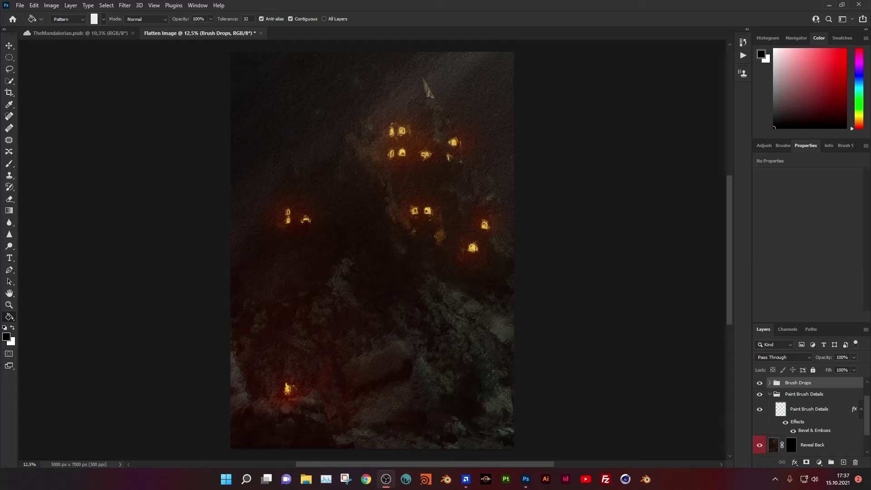
# - Paint white on the Reveal Back layer mask, then flatten the image
pyautogui.click(791, 445)
pyautogui.press('b')
pyautogui.press('x')
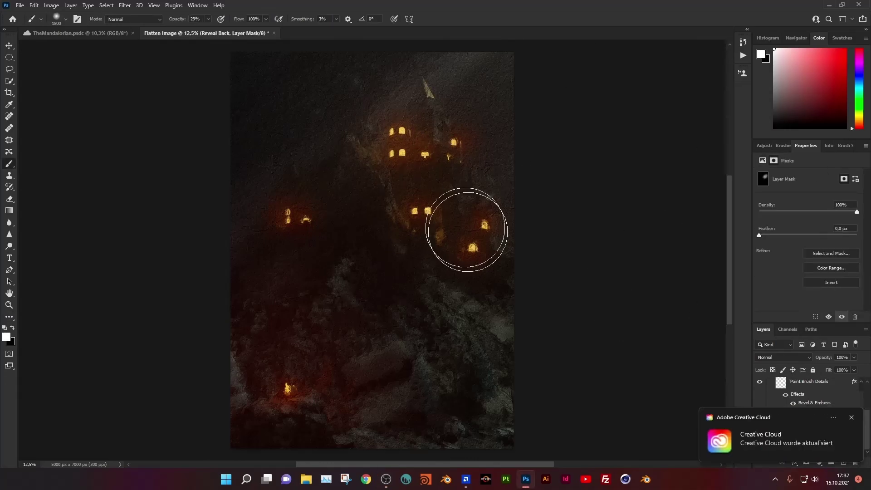
pyautogui.click(865, 329)
pyautogui.click(824, 326)
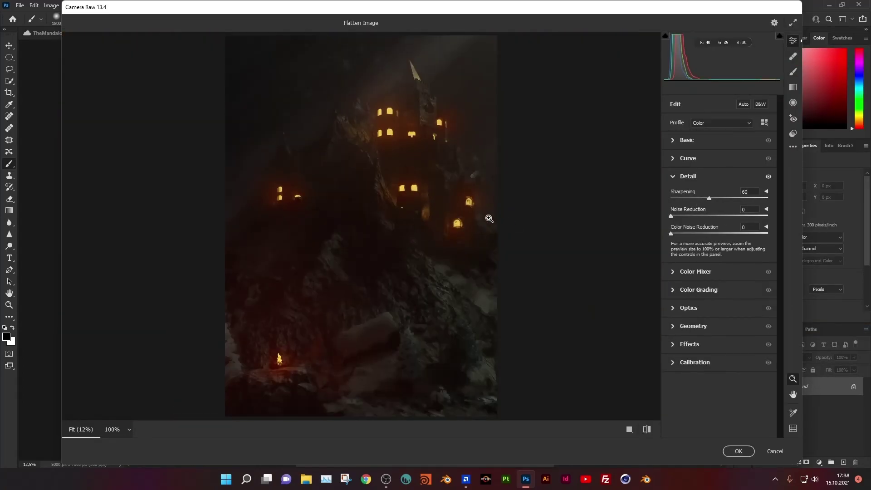
# - In Camera Raw, set temperature -9, tint +16, contrast +15 and highlights +80
pyautogui.click(711, 177)
pyautogui.moveTo(711, 176); pyautogui.dragTo(714, 175)
pyautogui.moveTo(719, 188); pyautogui.dragTo(726, 189)
pyautogui.moveTo(719, 238); pyautogui.dragTo(758, 239)
pyautogui.moveTo(719, 225); pyautogui.dragTo(726, 225)
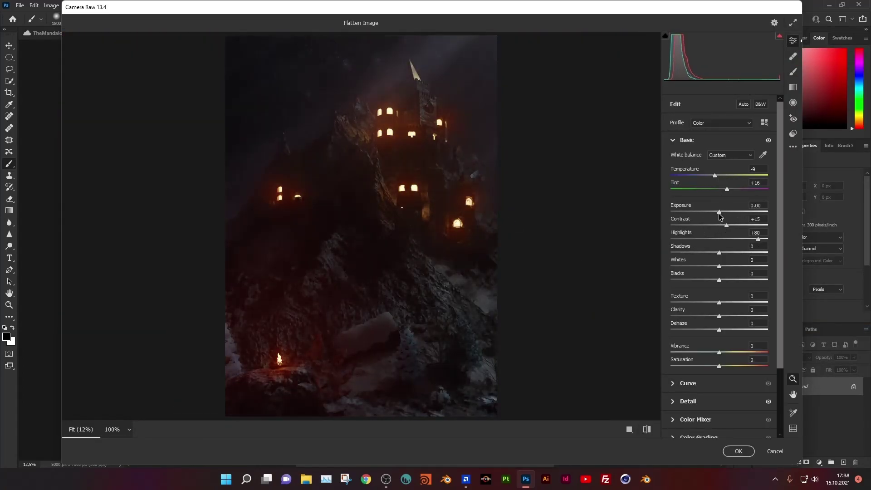
pyautogui.scroll(-1, 719, 272)
pyautogui.click(739, 451)
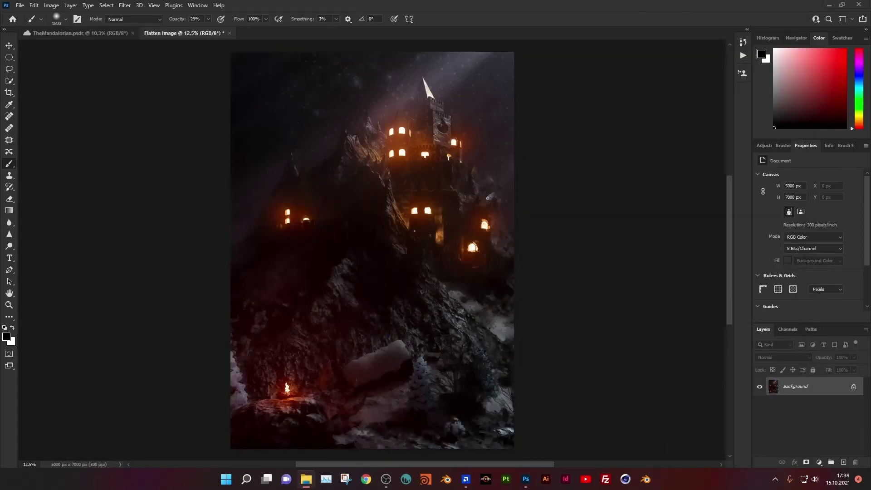
# - Place the logo at bottom-left, add the date 15.10.2021 beside it, then open Export As
pyautogui.keyDown('alt'); pyautogui.scroll(1, 282, 261); pyautogui.keyUp('alt')
pyautogui.moveTo(278, 261); pyautogui.dragTo(255, 363)
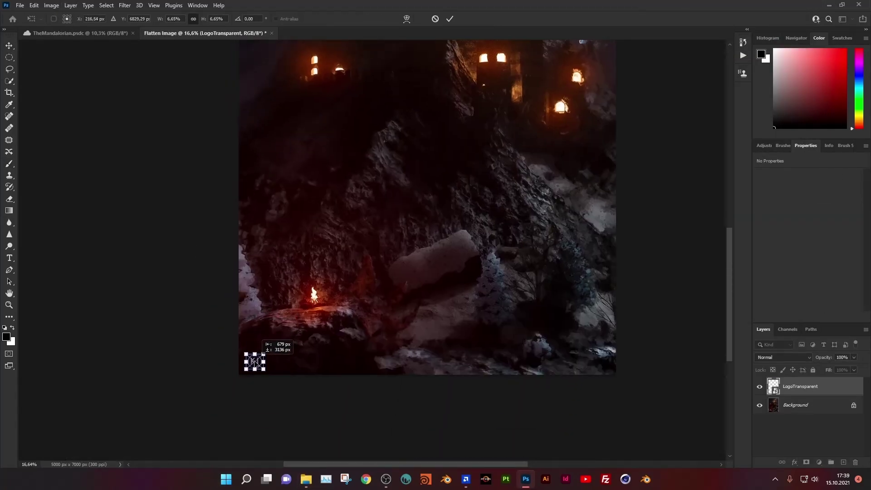
pyautogui.keyDown('alt'); pyautogui.scroll(10, 255, 363); pyautogui.keyUp('alt')
pyautogui.press('Return')
pyautogui.write('t')
pyautogui.moveTo(370, 247)
pyautogui.mouseDown()
pyautogui.moveTo(267, 338)
pyautogui.moveTo(600, 440)
pyautogui.mouseUp()
pyautogui.write('15.10.')
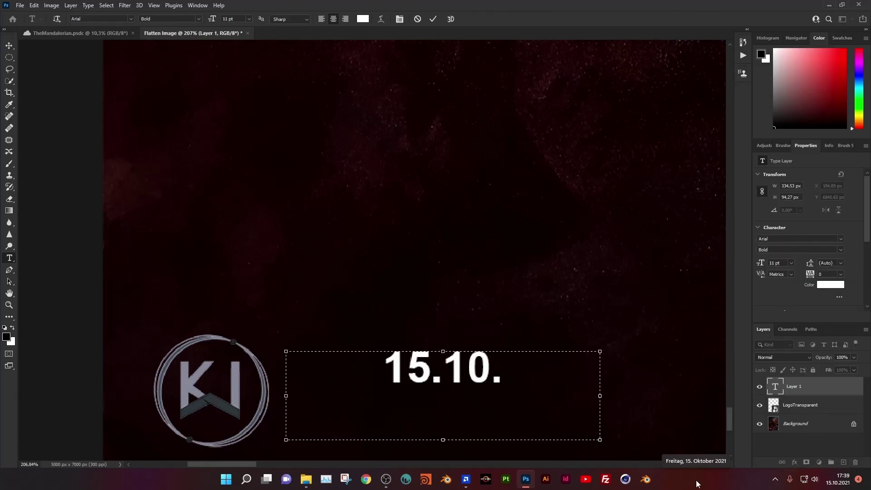
pyautogui.write('2021')
pyautogui.hotkey('ctrl', 'Return')
pyautogui.hotkey('ctrl', 'alt', 'shift', 'w')
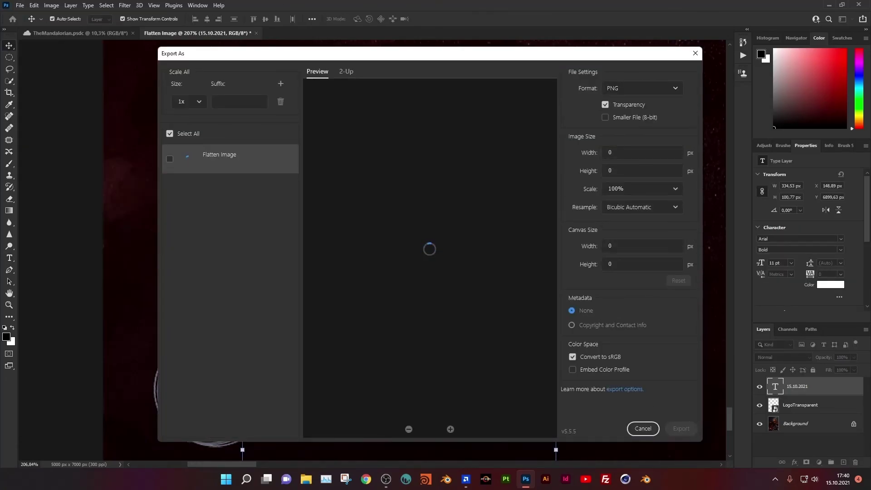